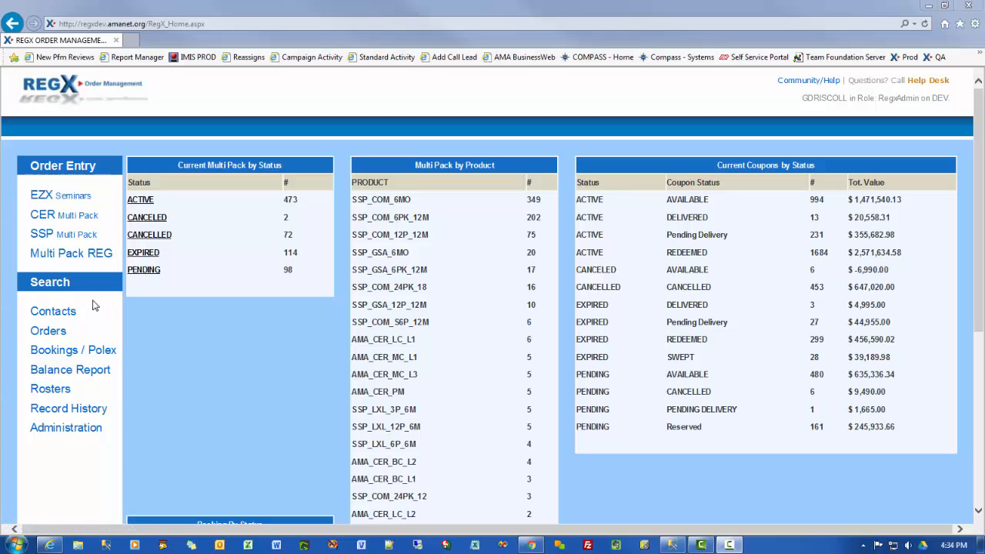
Step: Open new CER multi pack, SSP multi pack and EZX seminar order forms
left_click(56, 219)
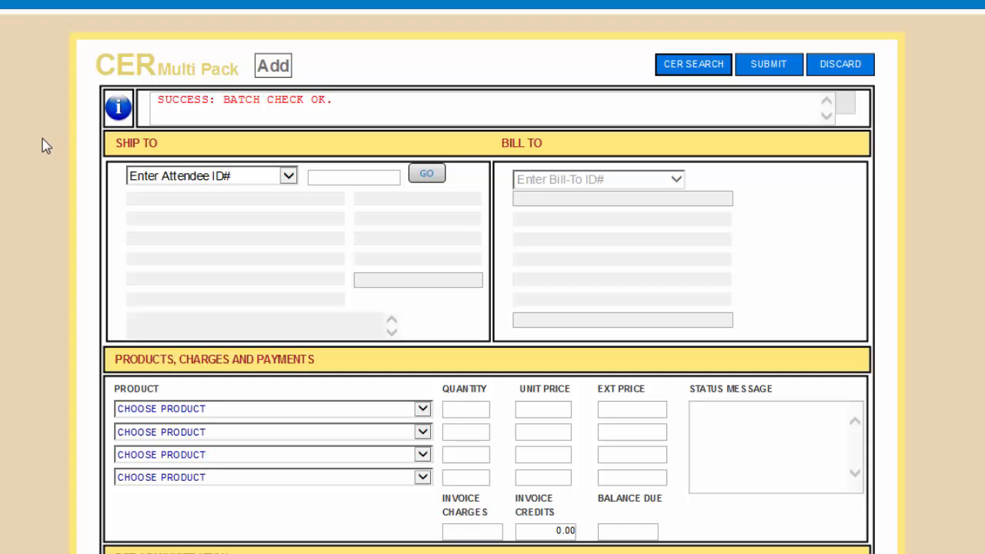
scroll(52, 151, "down", 5)
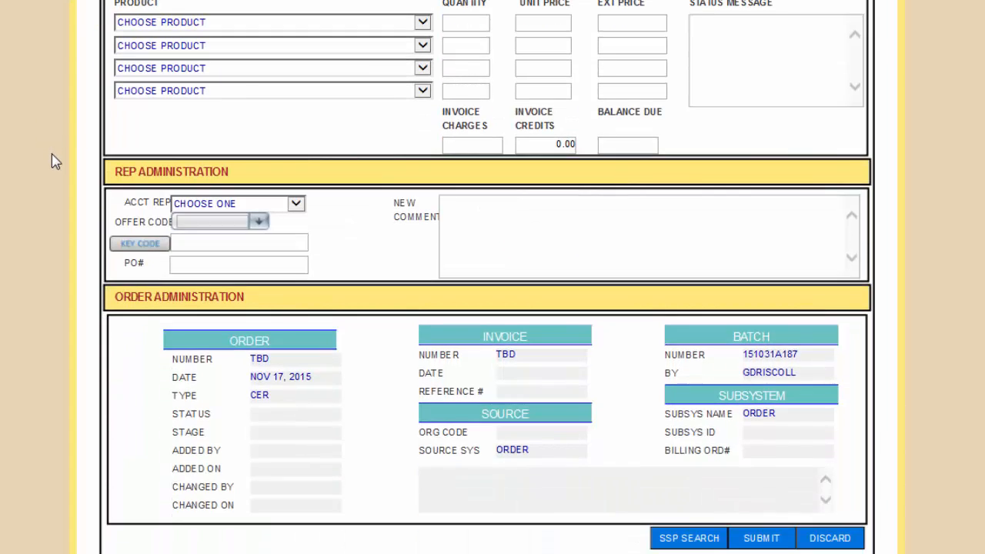
scroll(51, 150, "up", 5)
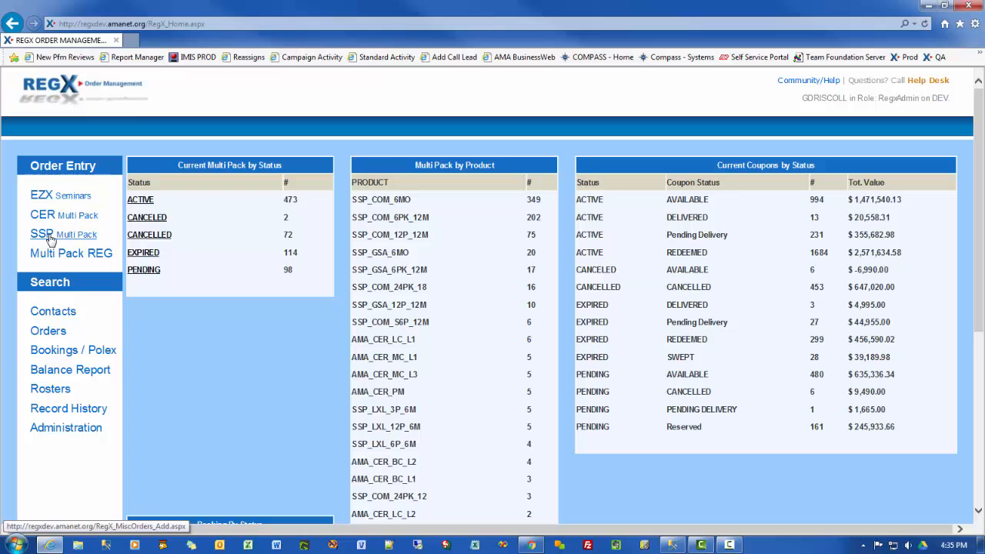
left_click(48, 240)
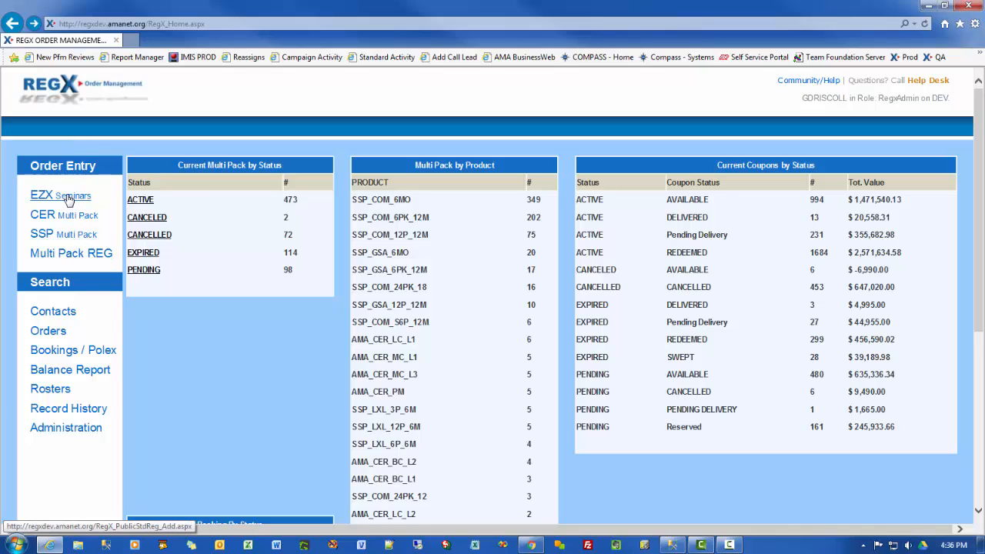
left_click(67, 201)
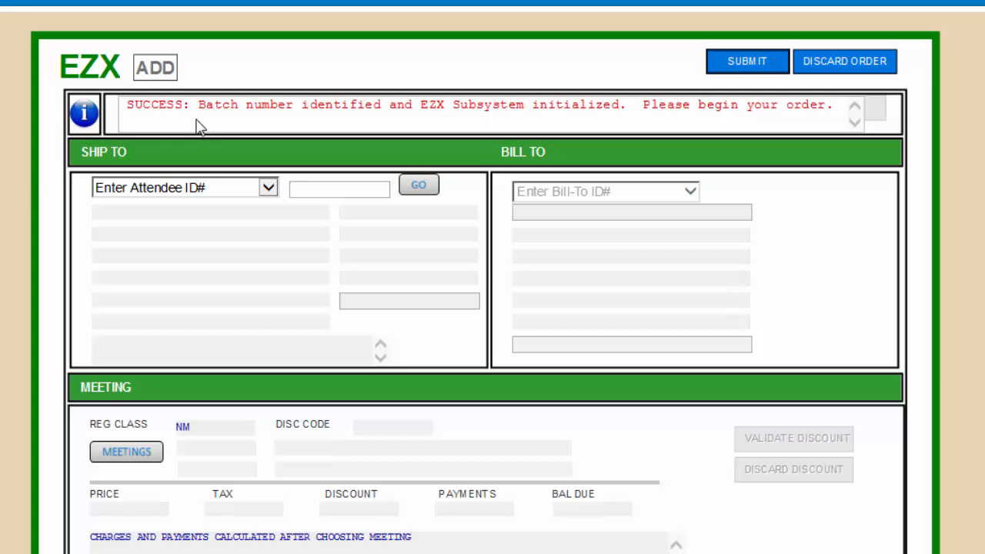
Step: Move the PROD window up-left and bring the DEV dashboard back in front
scroll(15, 196, "down", 7)
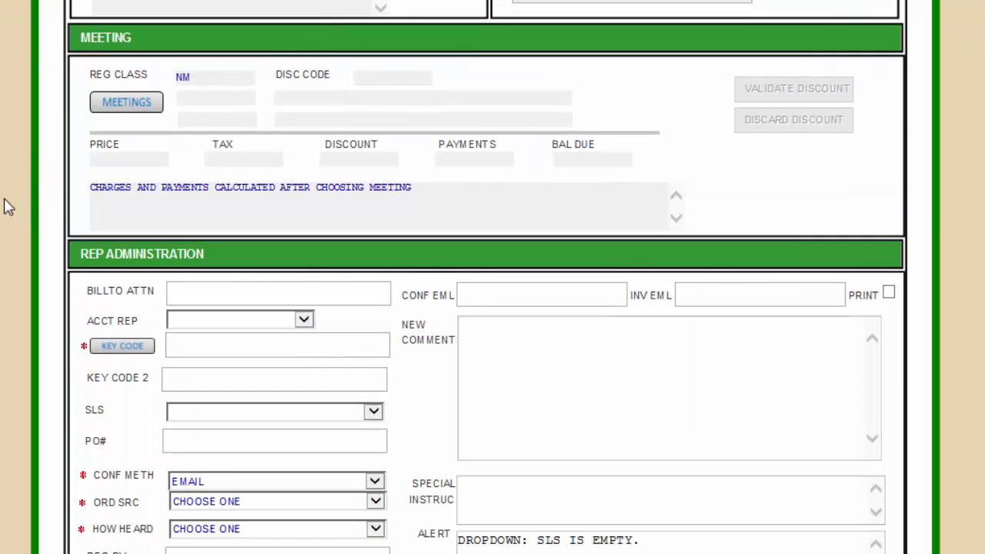
scroll(9, 213, "down", 2)
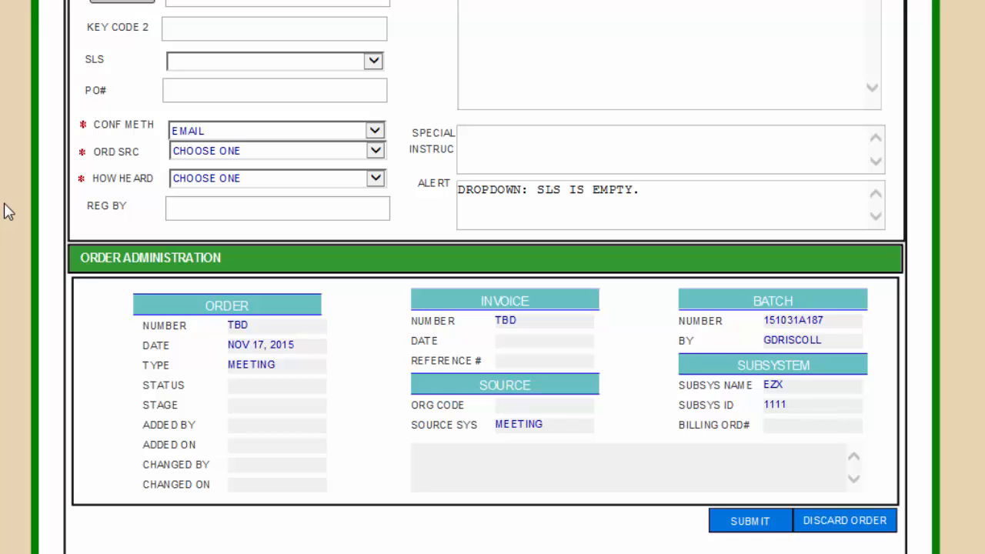
scroll(9, 213, "up", 4)
scroll(9, 214, "up", 5)
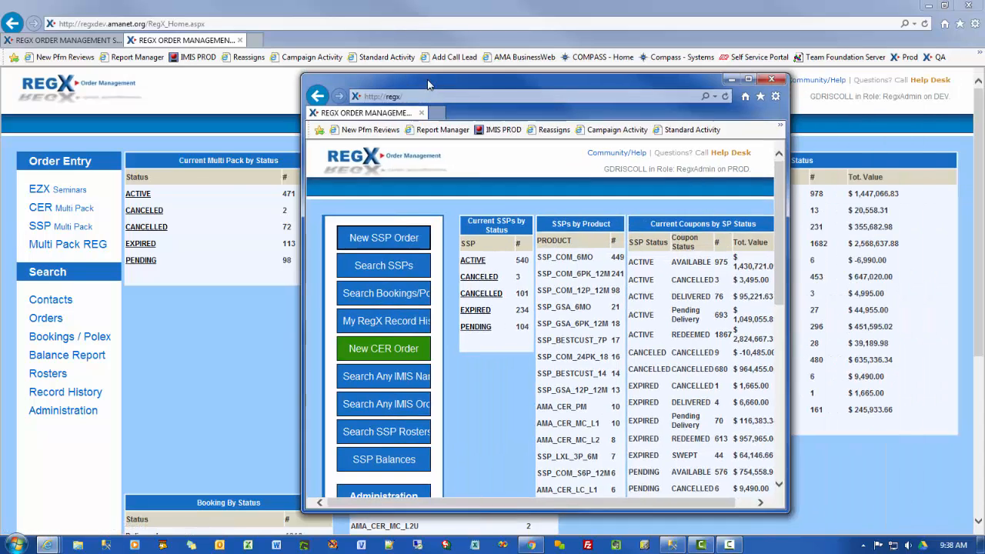
left_click_drag(446, 83, 333, 70)
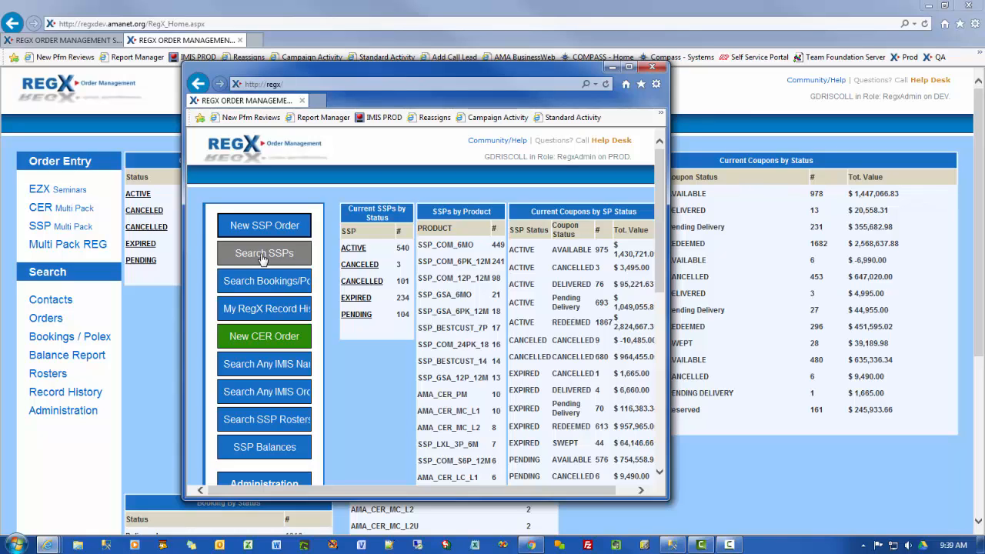
left_click(80, 245)
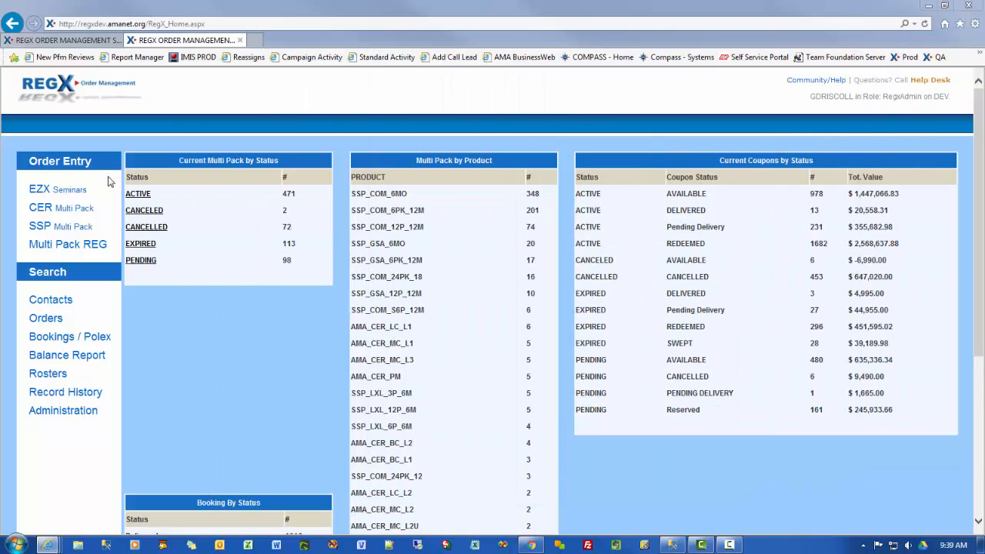
Step: Search Multi Pack registrations by company 'espn' to list the three ESPN records
left_click(72, 247)
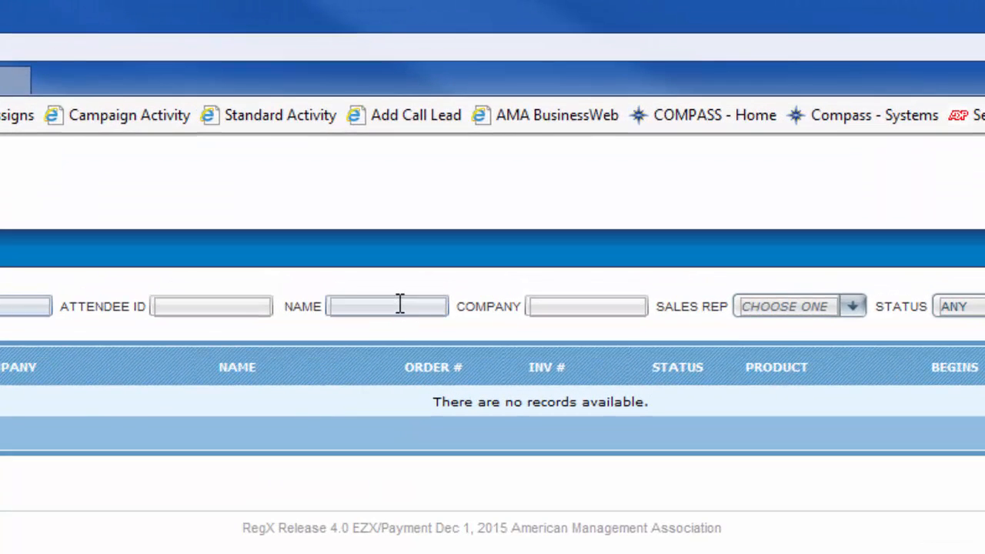
left_click(431, 205)
type("es")
key("BackSpace")
key("BackSpace")
key("Tab")
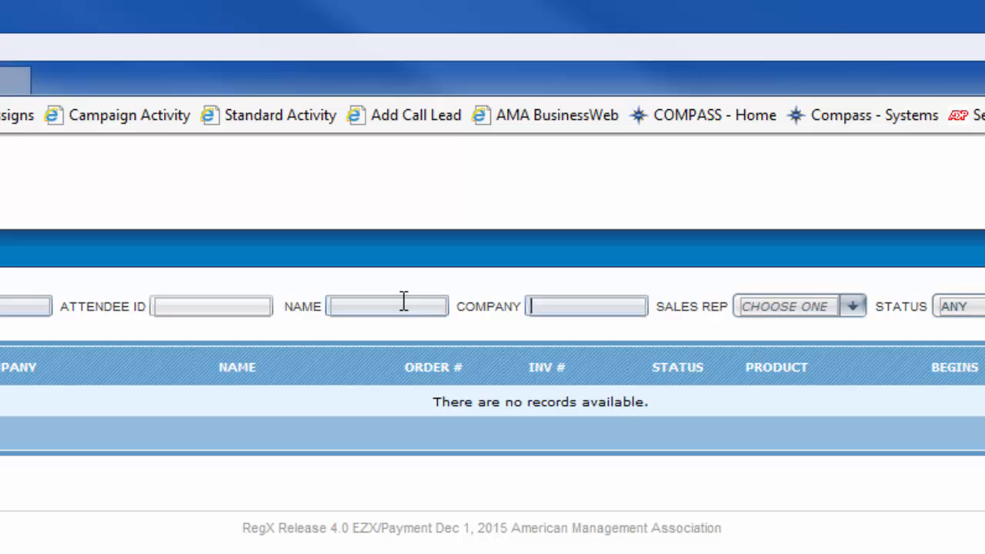
type("espn")
key("Tab")
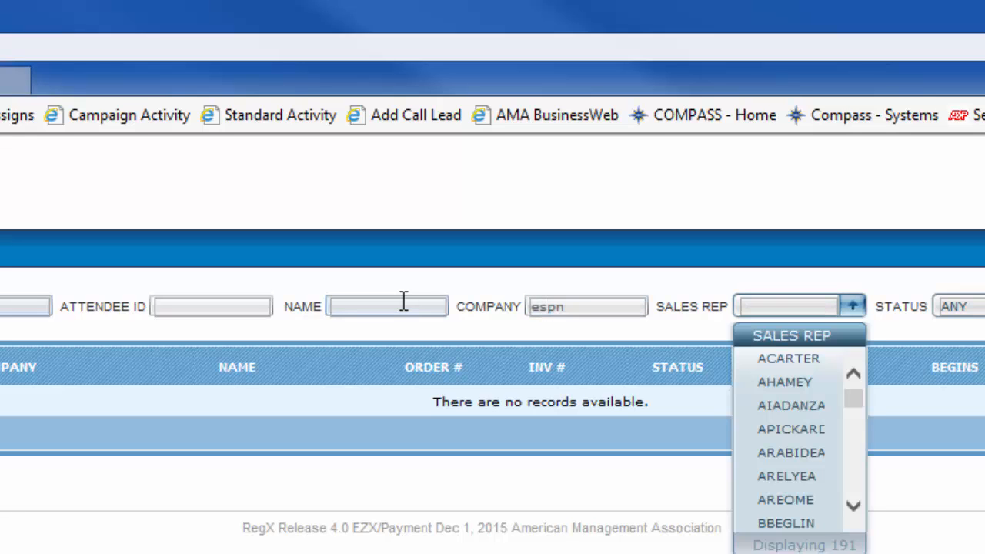
key("Tab")
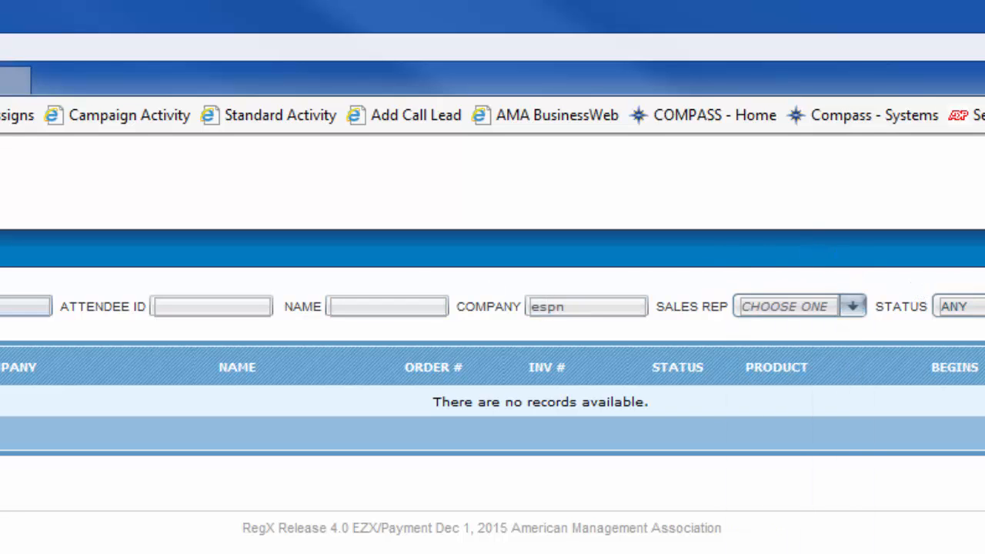
key("Return")
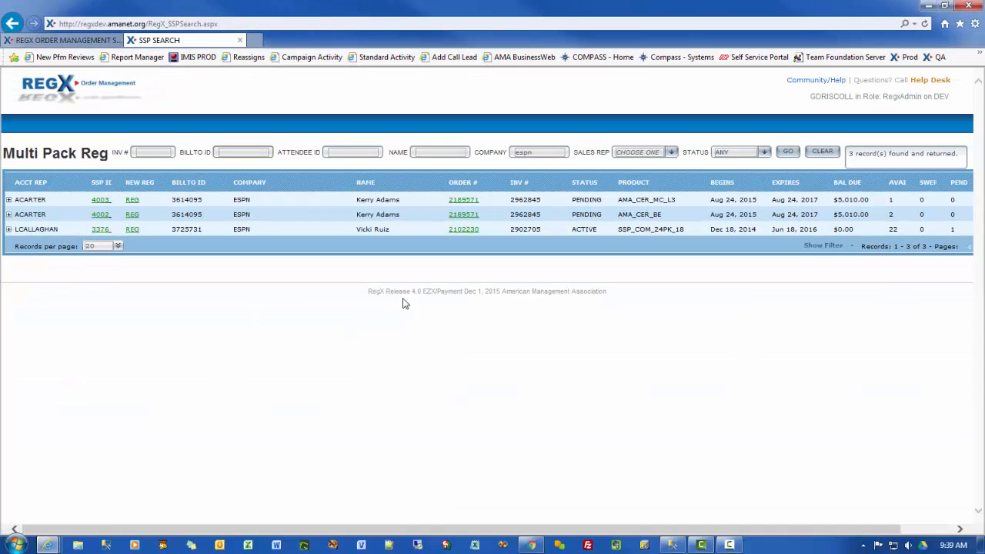
Step: Register from the ESPN multi pack, loading ship-to and bill-to details from the pasted attendee ID
left_click(133, 230)
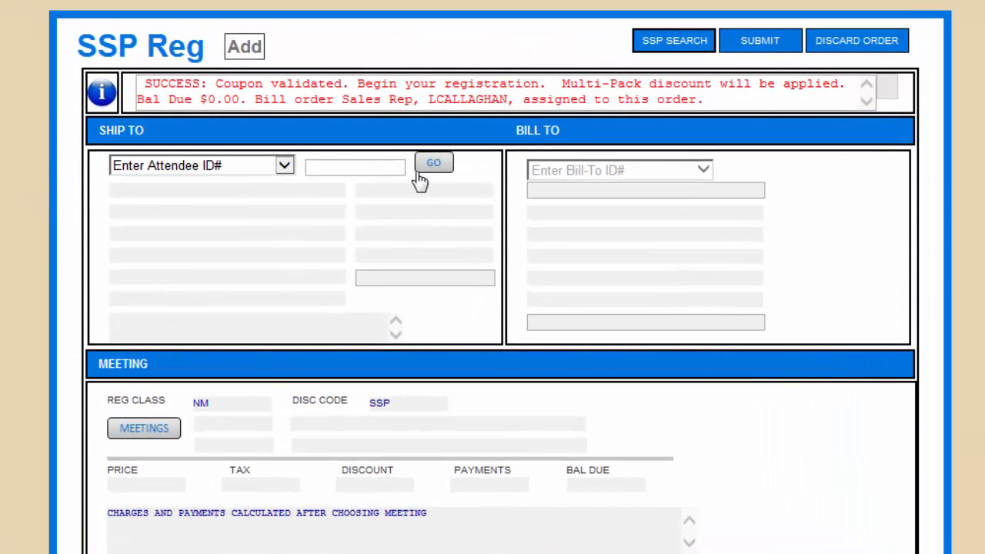
left_click(325, 166)
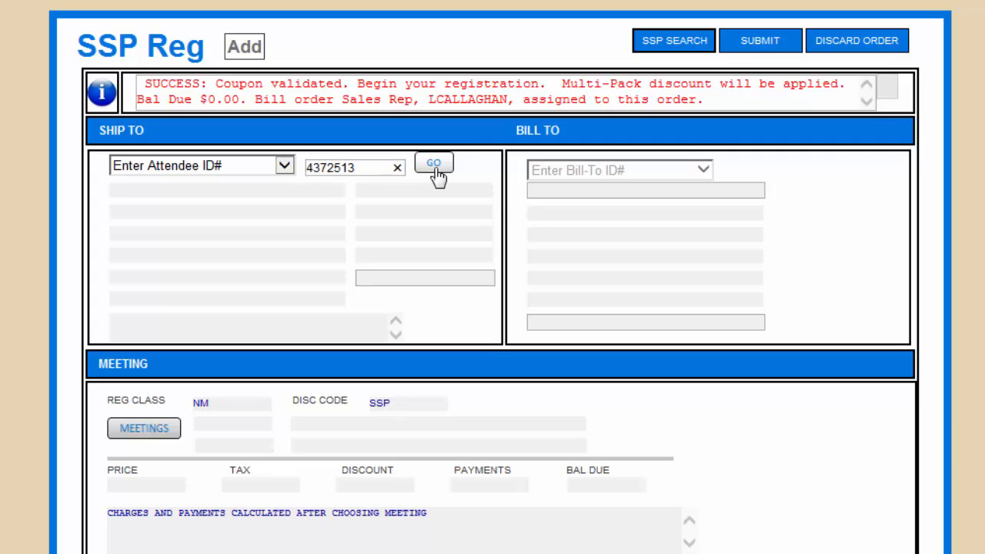
left_click(437, 172)
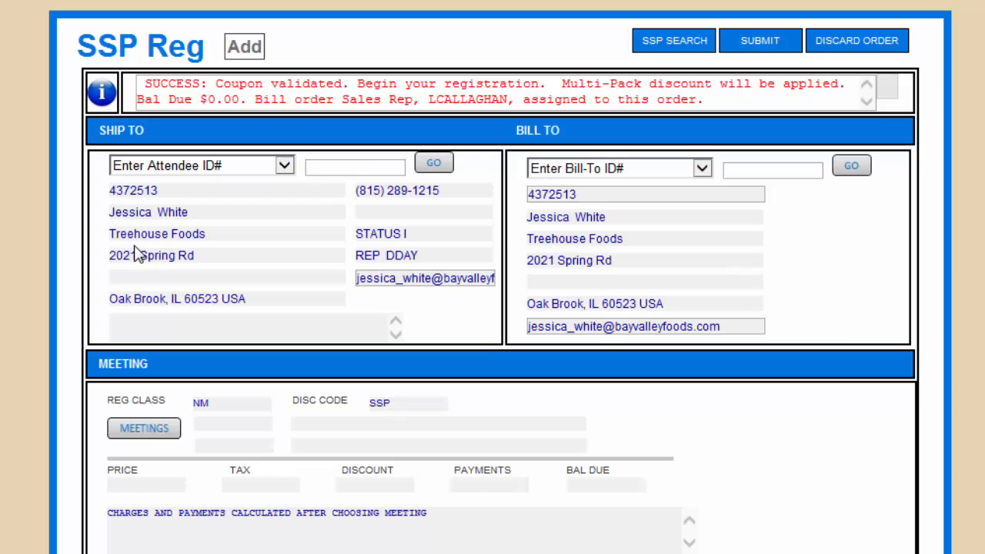
scroll(788, 282, "down", 1)
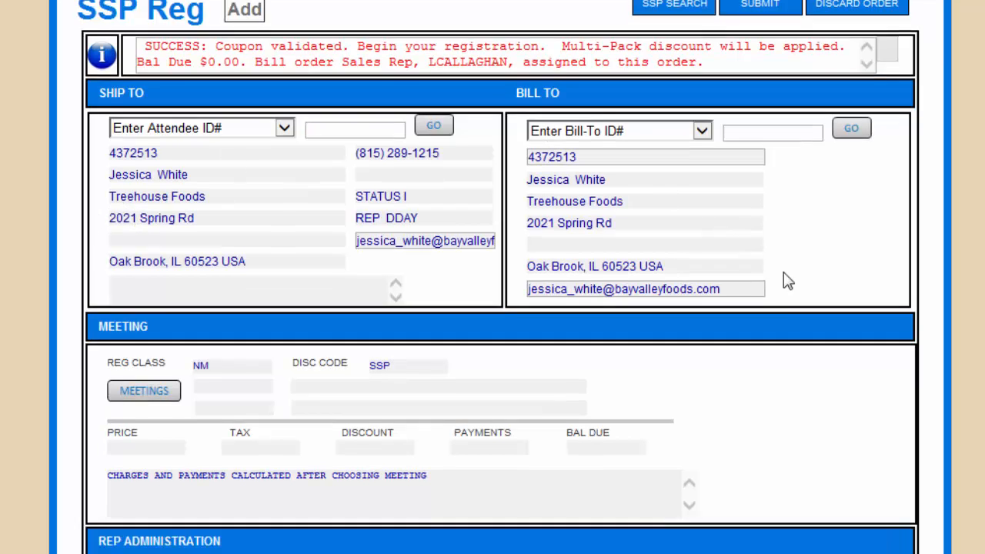
scroll(788, 281, "down", 3)
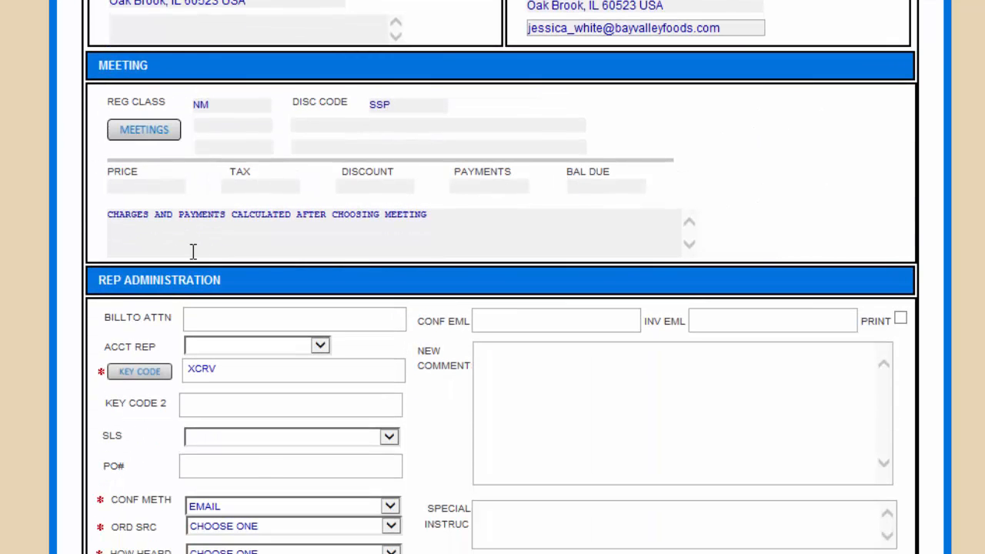
scroll(242, 266, "down", 5)
scroll(246, 254, "up", 5)
scroll(247, 246, "up", 4)
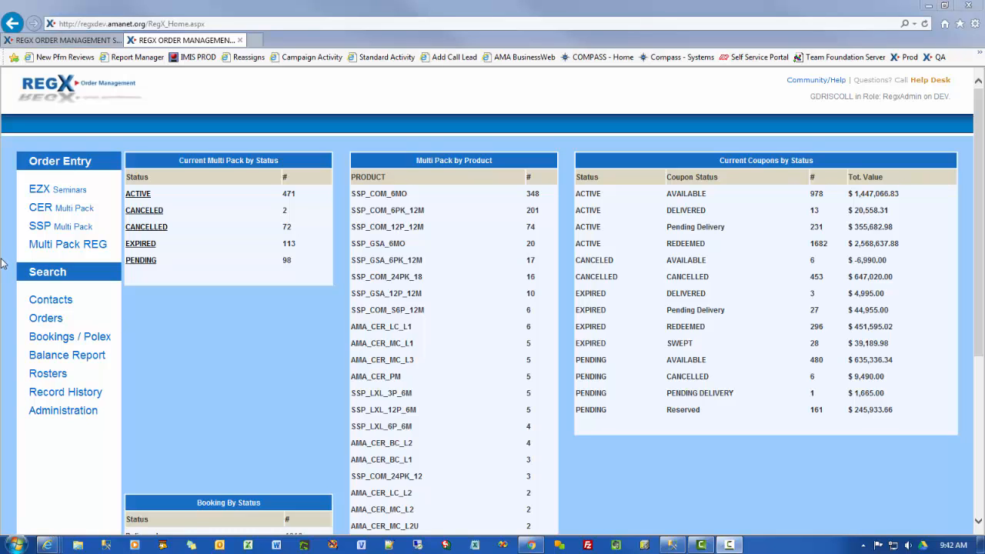
Step: Search contacts by the pasted attendee ID
left_click(51, 301)
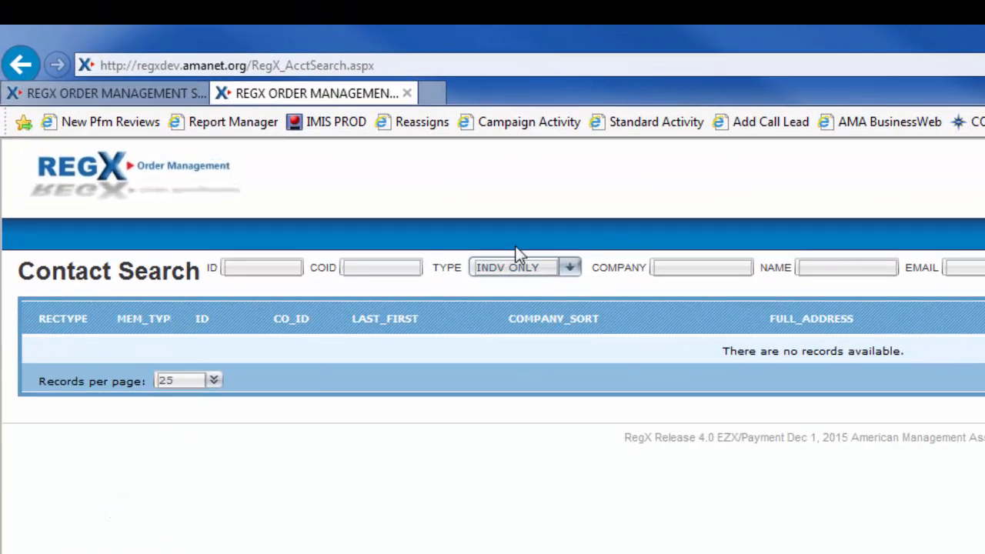
left_click(278, 267)
key("ctrl+f")
left_click(268, 298)
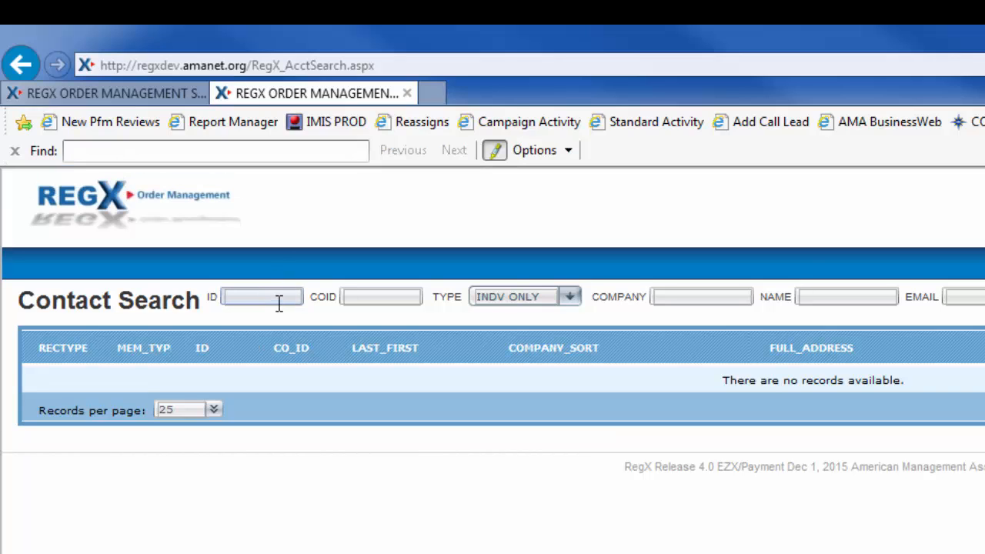
type("4372513")
key("Return")
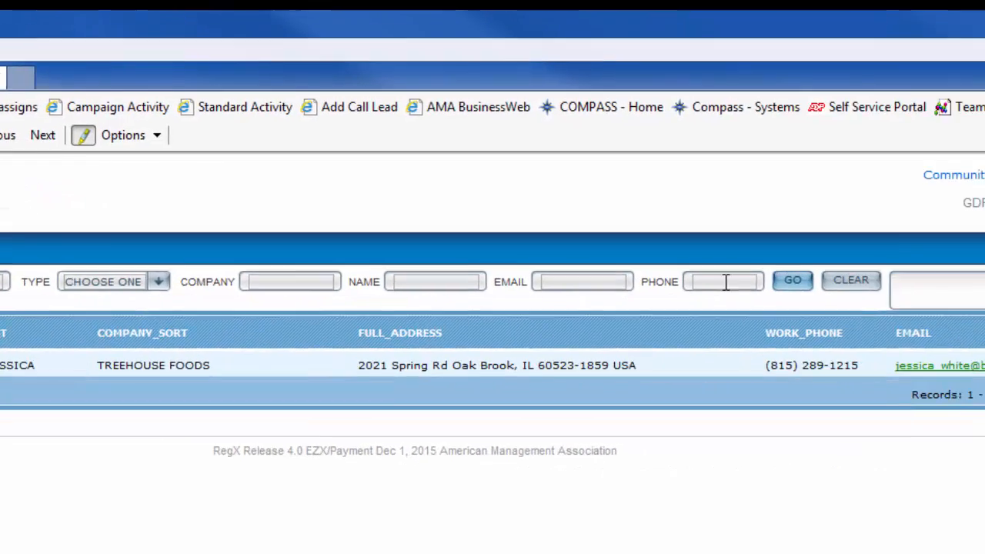
Step: Search contacts by phone prefix 212903, then return to the home dashboard
left_click(463, 271)
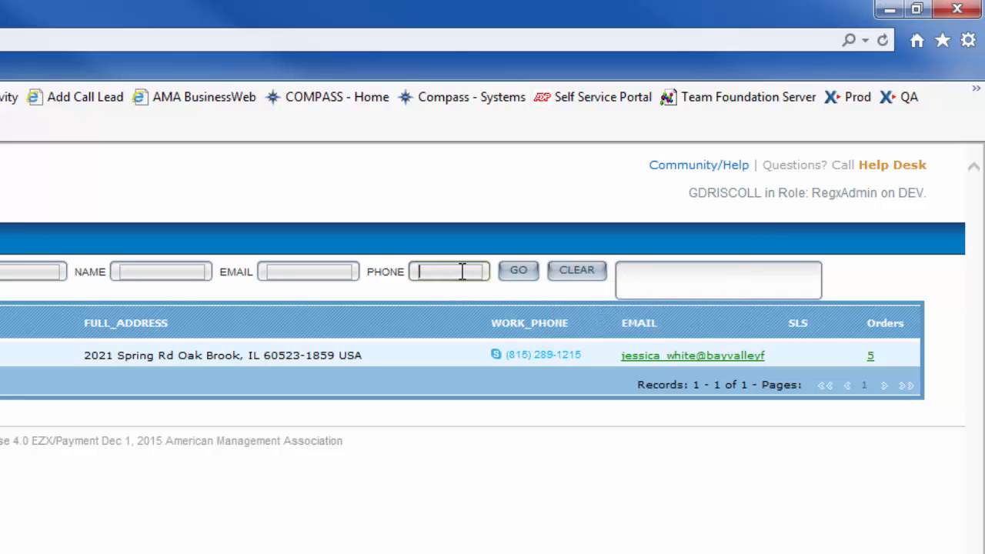
type("212")
type("90")
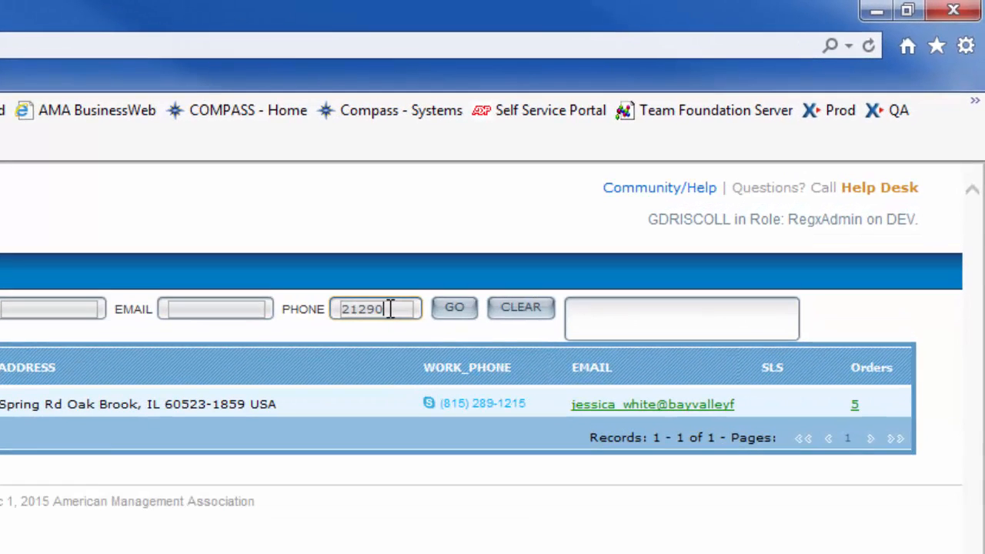
type("3")
left_click(455, 320)
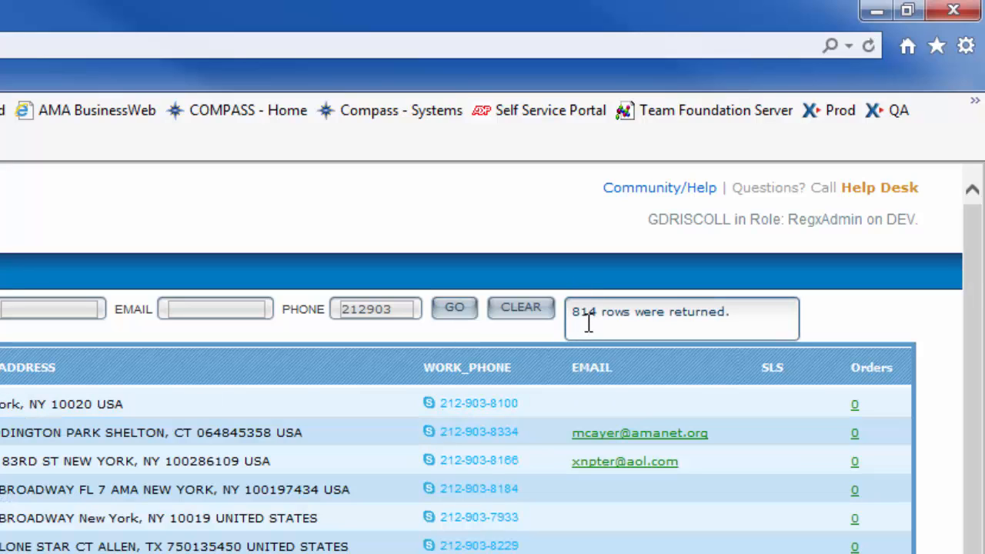
left_click(466, 406)
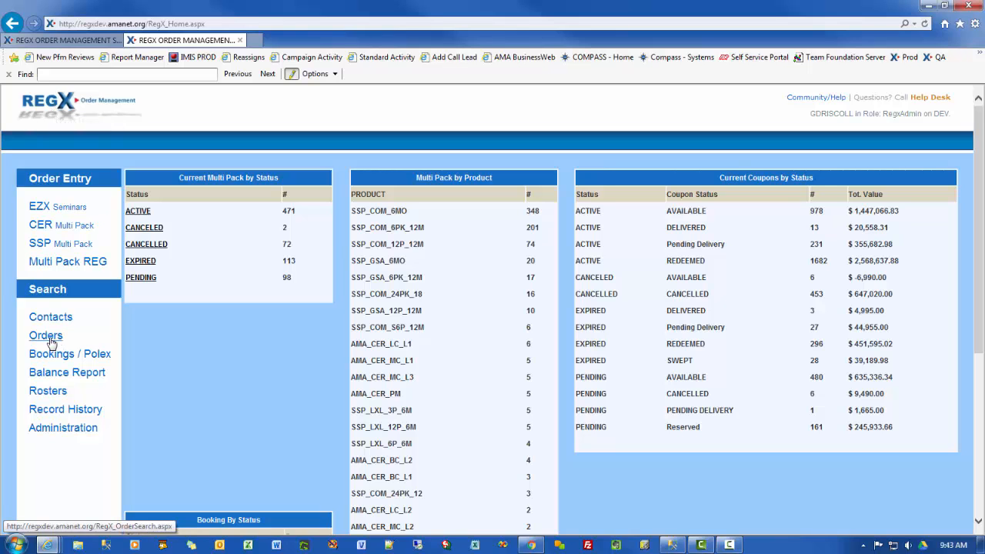
Step: Open Order Search and set it to look up orders by ID
left_click(48, 335)
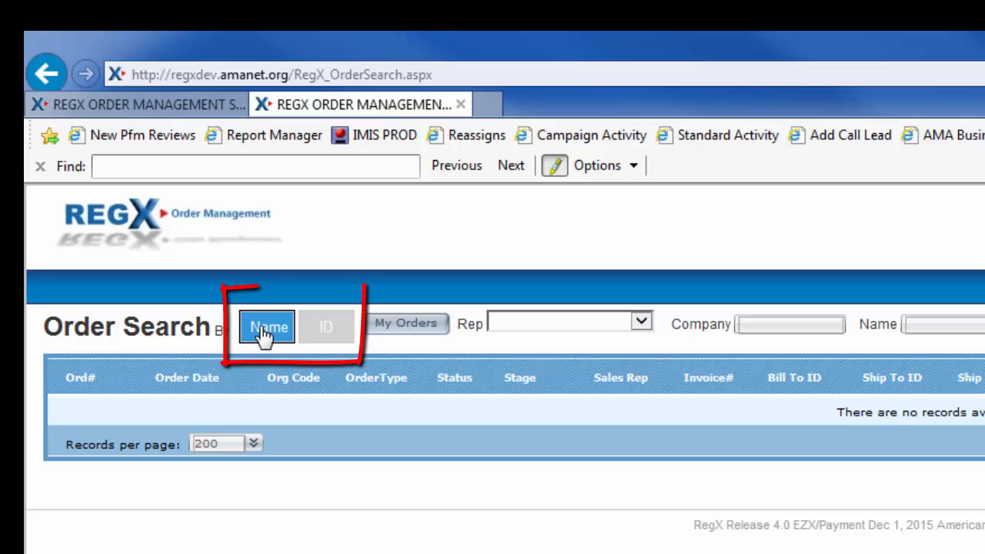
left_click(319, 332)
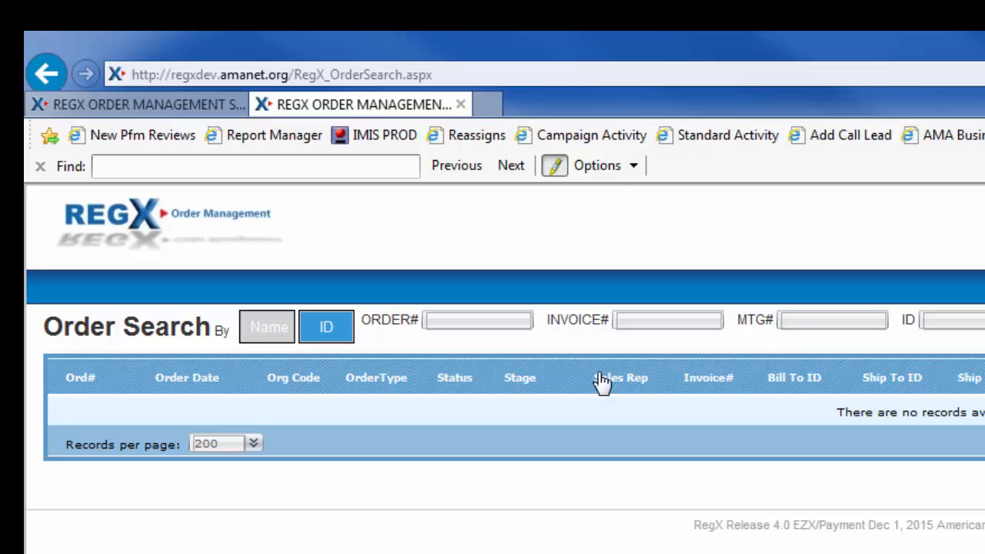
Step: Search orders by name for one sales rep and open one of the five CER-Order results
left_click(270, 329)
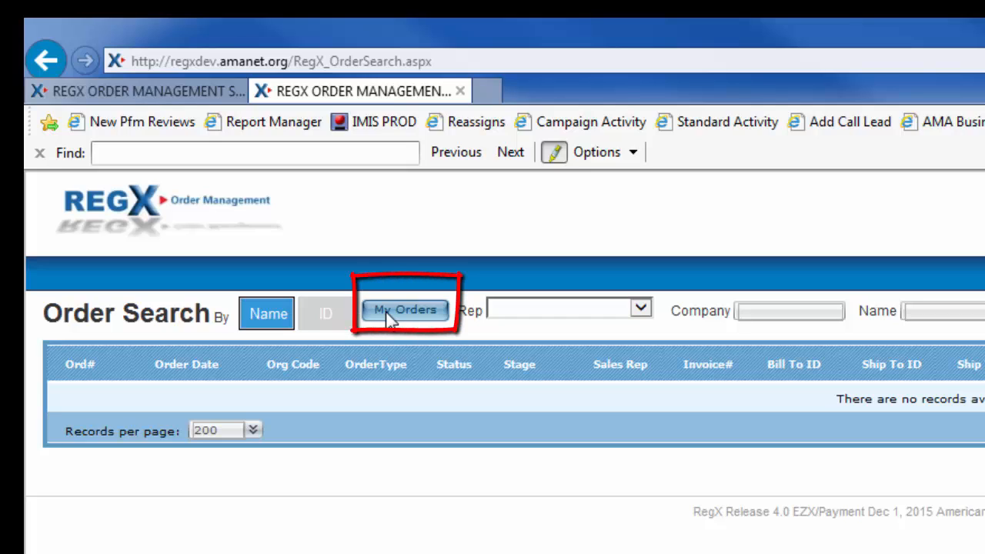
left_click(639, 311)
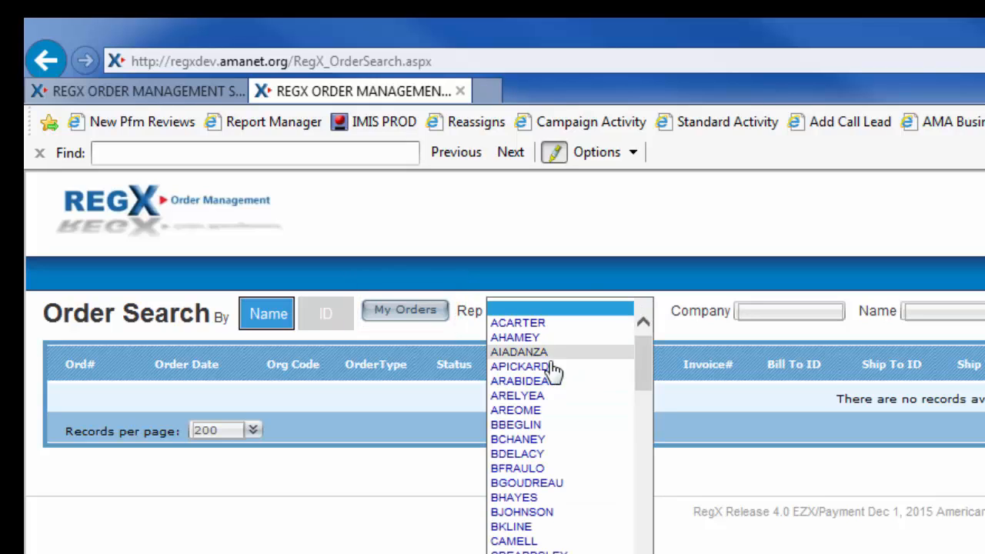
left_click(528, 440)
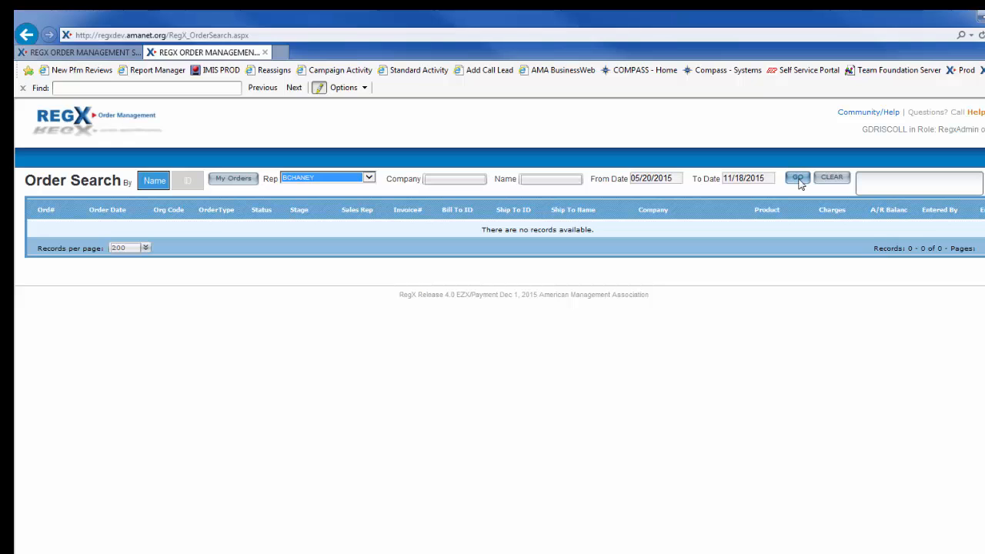
left_click(799, 180)
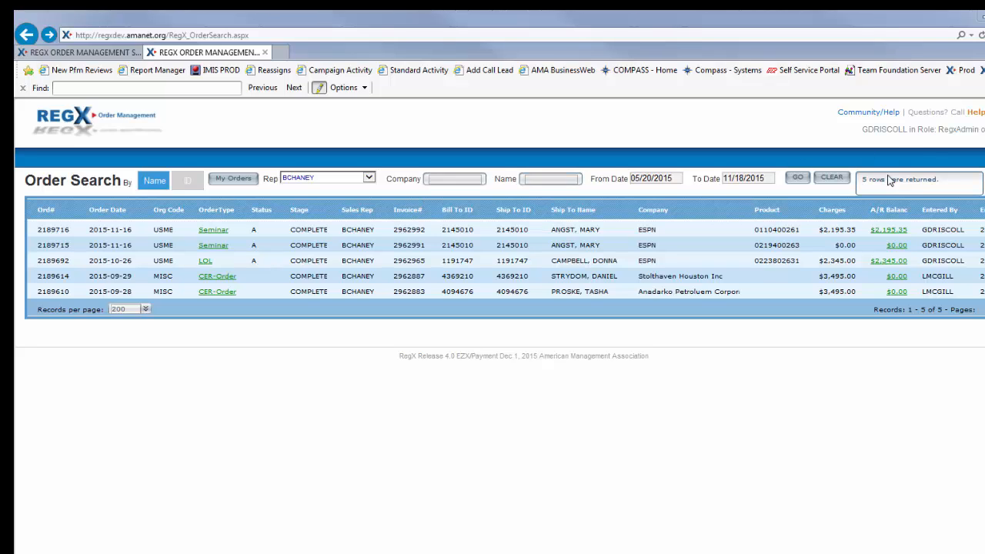
left_click(221, 283)
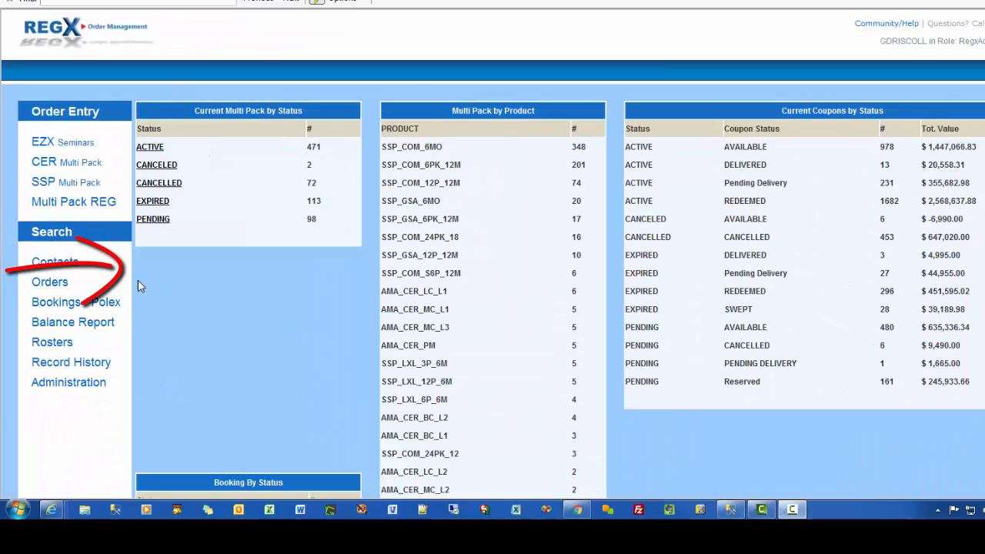
Step: Search contacts for company 'espn' and open one contact's three seminar orders
left_click(58, 269)
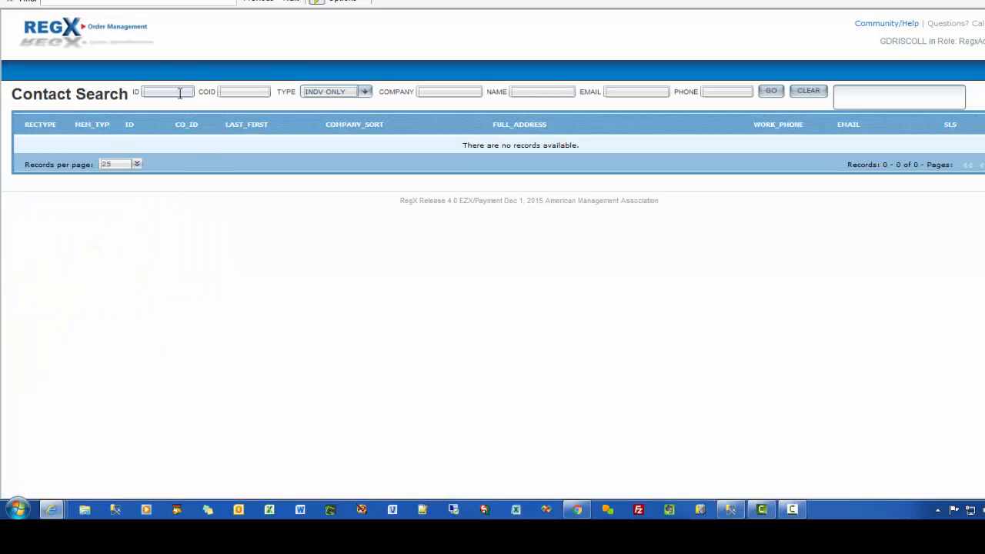
left_click(467, 89)
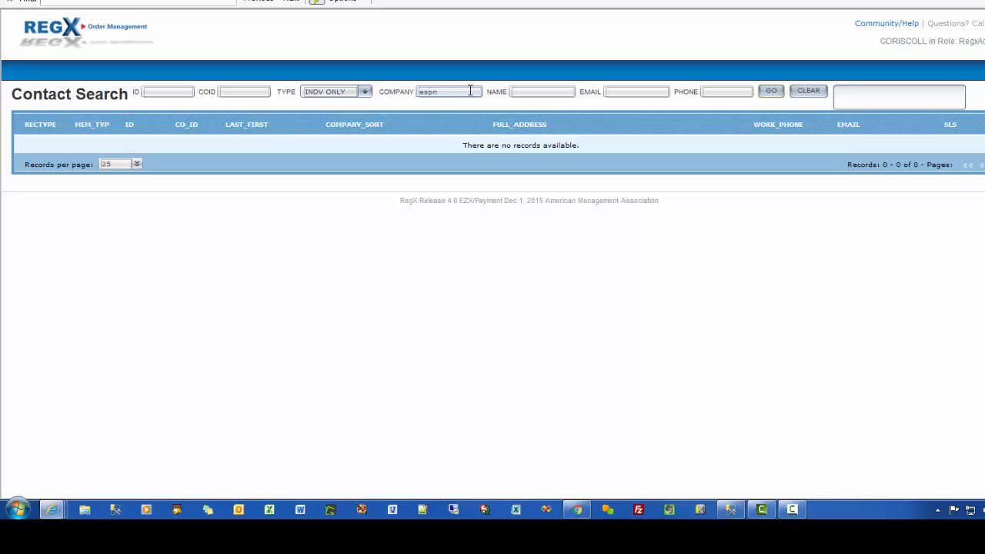
key("Return")
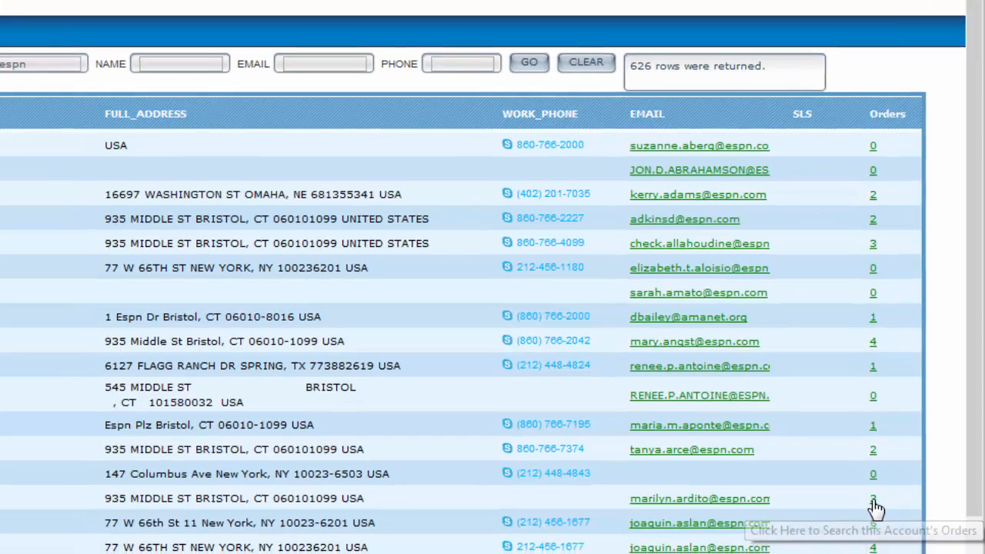
left_click(867, 509)
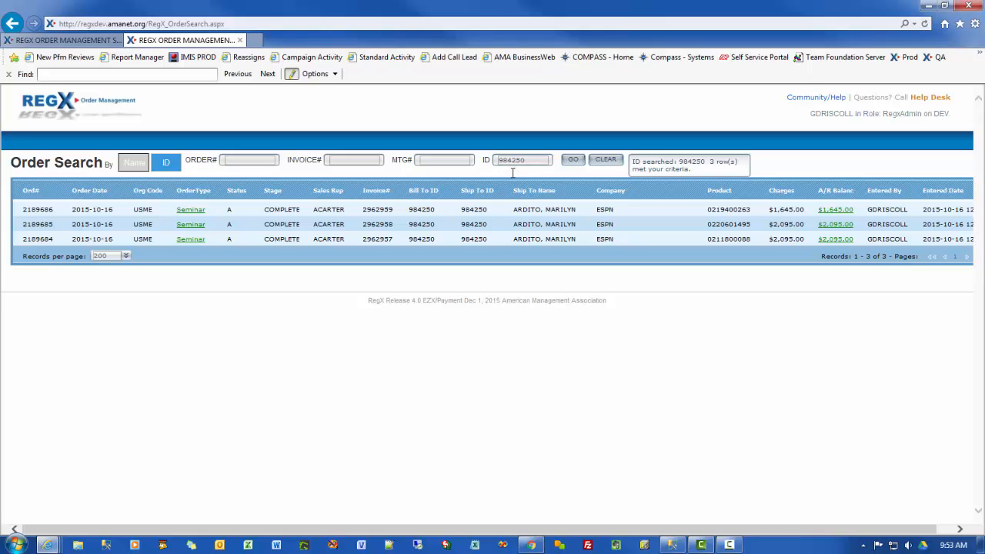
Step: View the first seminar order, then start a blank EZX seminar order
left_click(192, 211)
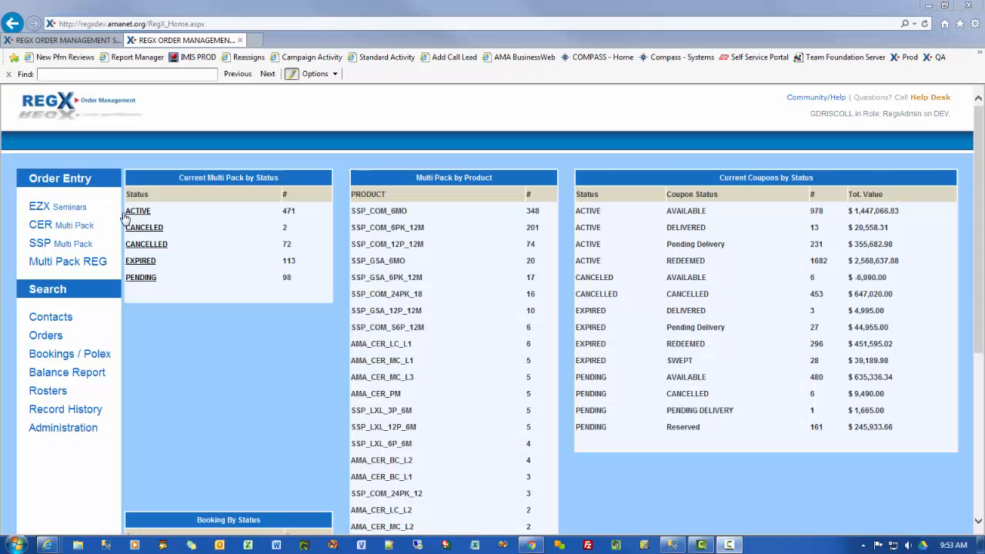
left_click(40, 208)
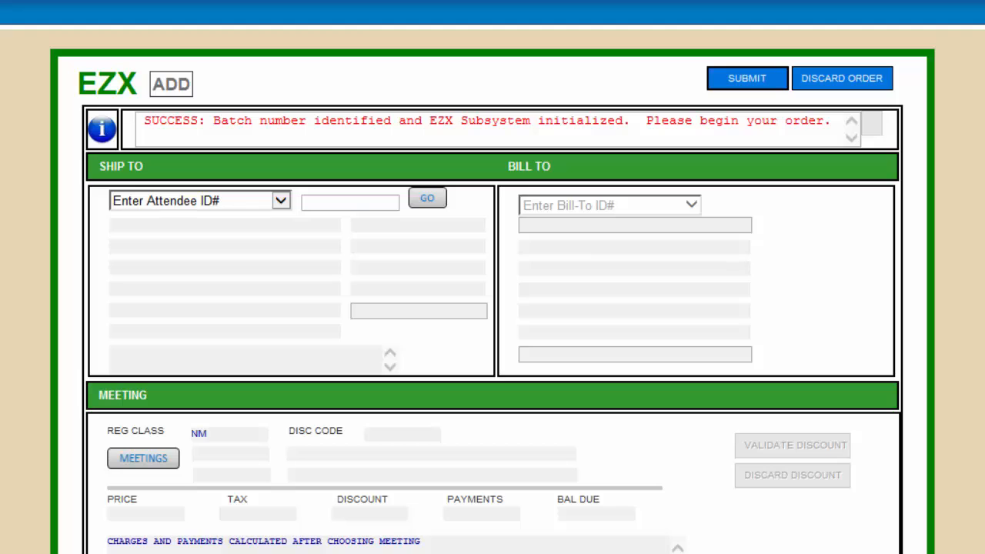
Step: Enter the attendee's ID to load their ship-to and bill-to details into the EZX order
scroll(492, 307, "down", 10)
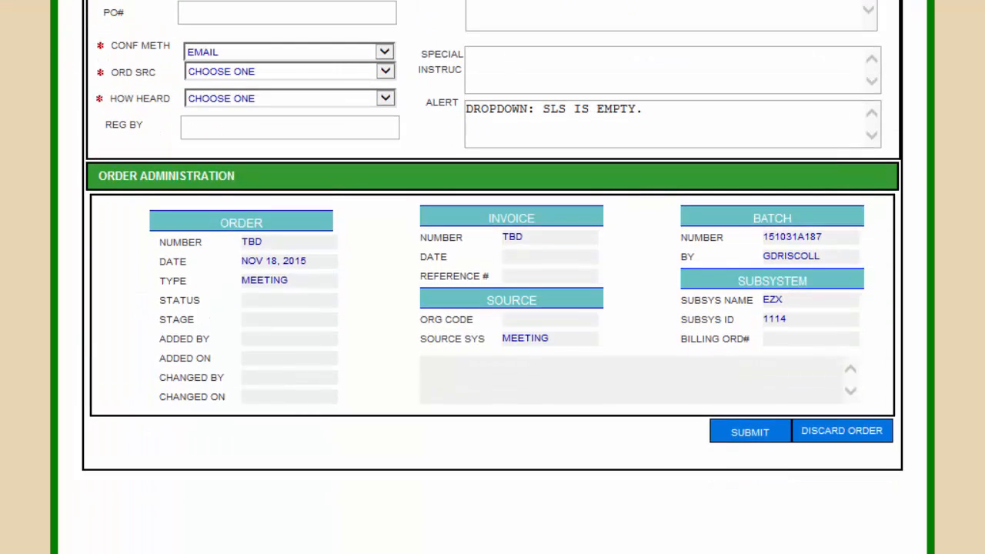
scroll(492, 307, "up", 10)
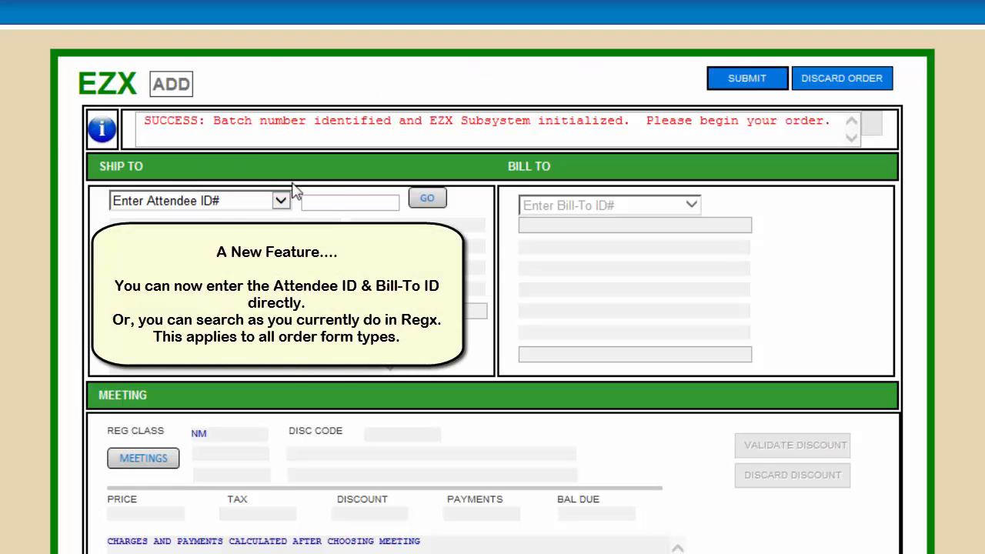
left_click(350, 199)
type("4372513")
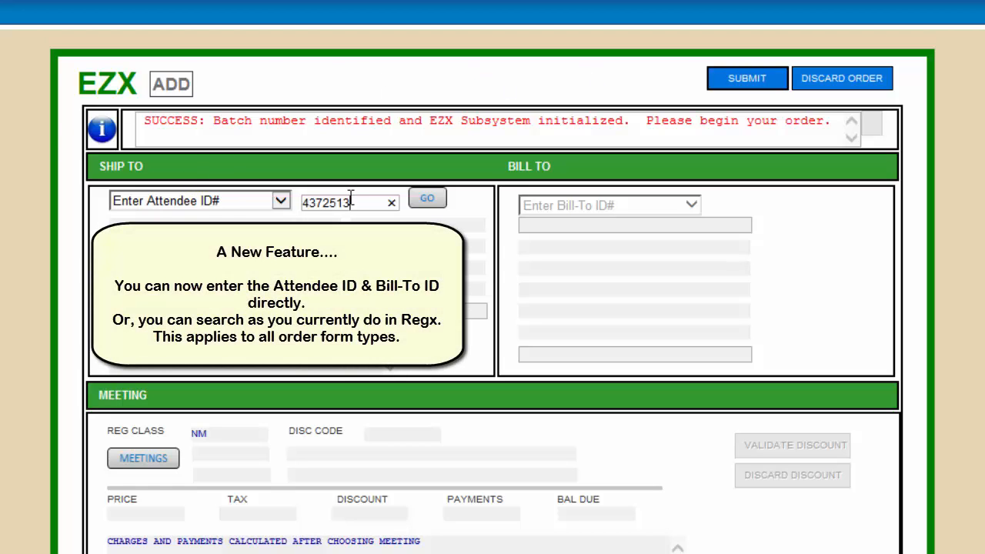
left_click(428, 199)
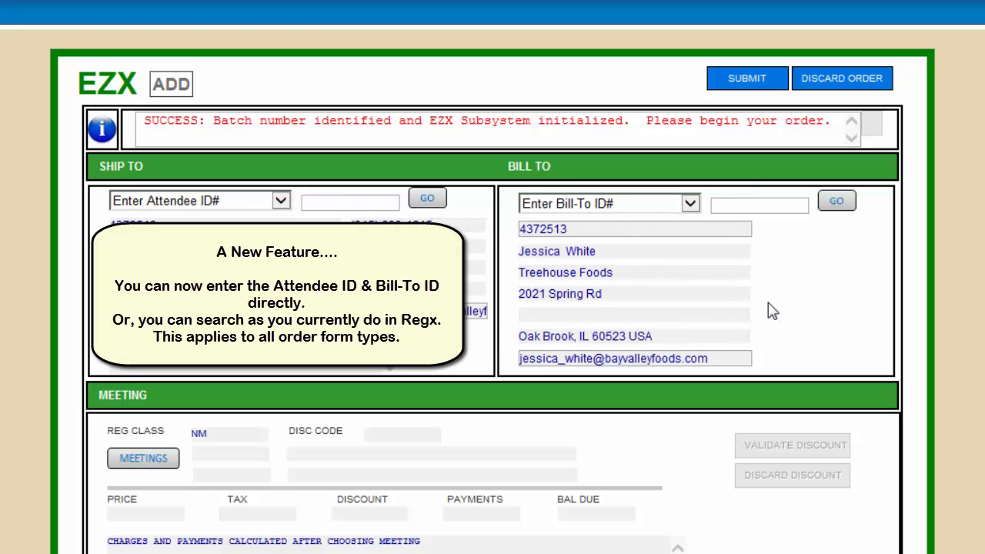
left_click(144, 459)
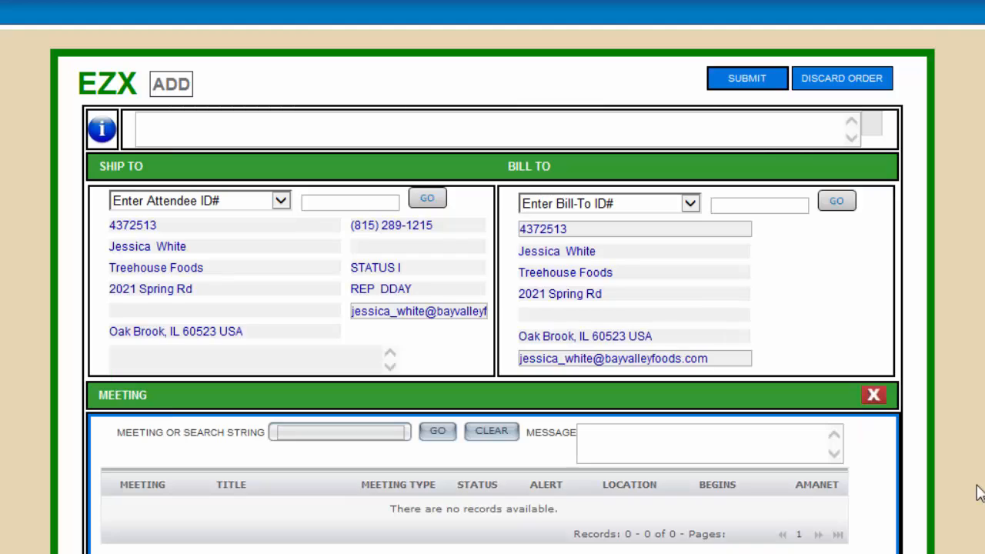
left_click(361, 432)
type("finance")
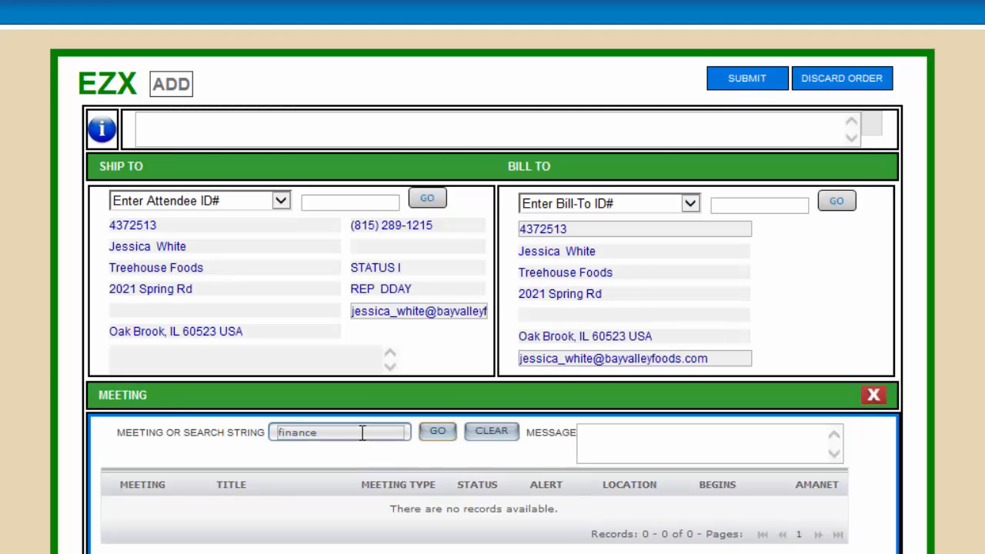
left_click(445, 435)
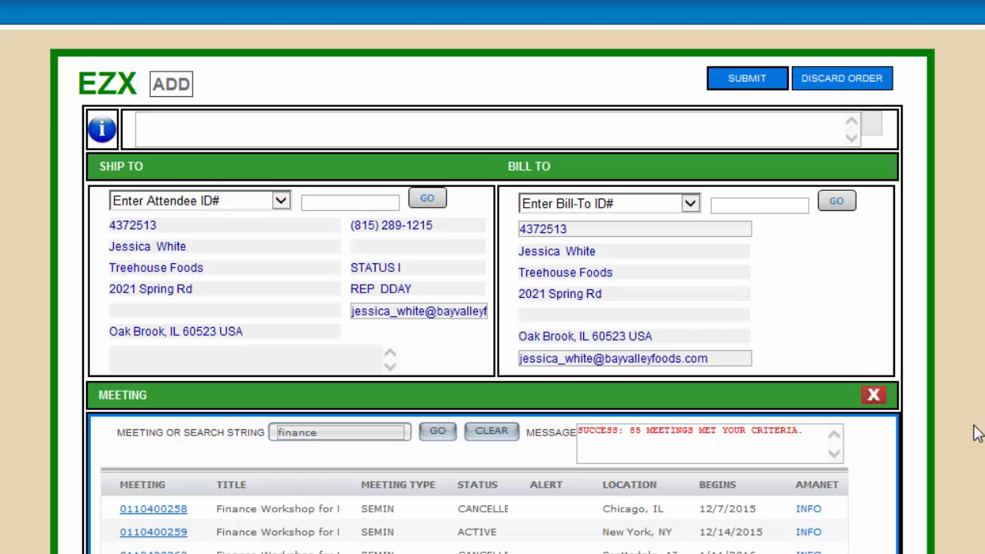
scroll(977, 433, "down", 3)
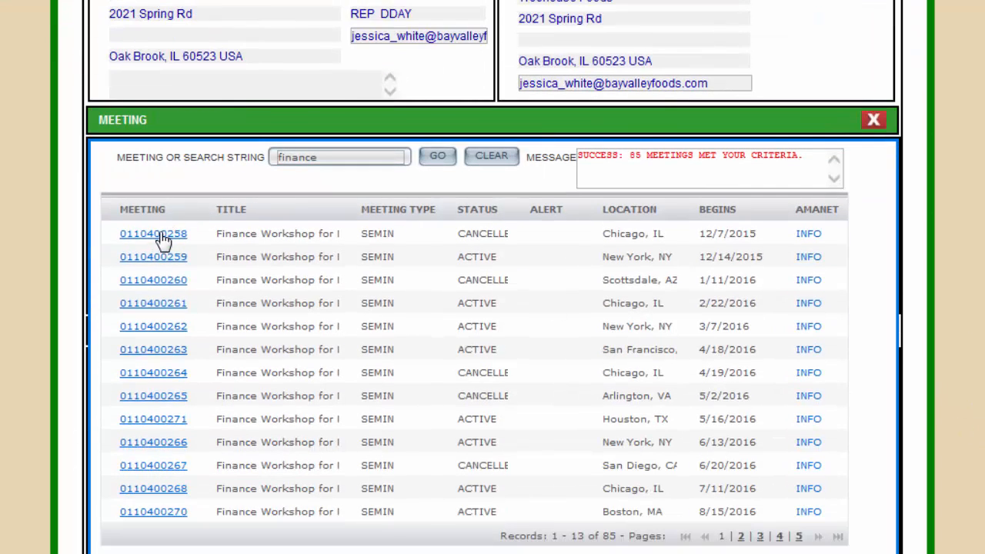
left_click(162, 235)
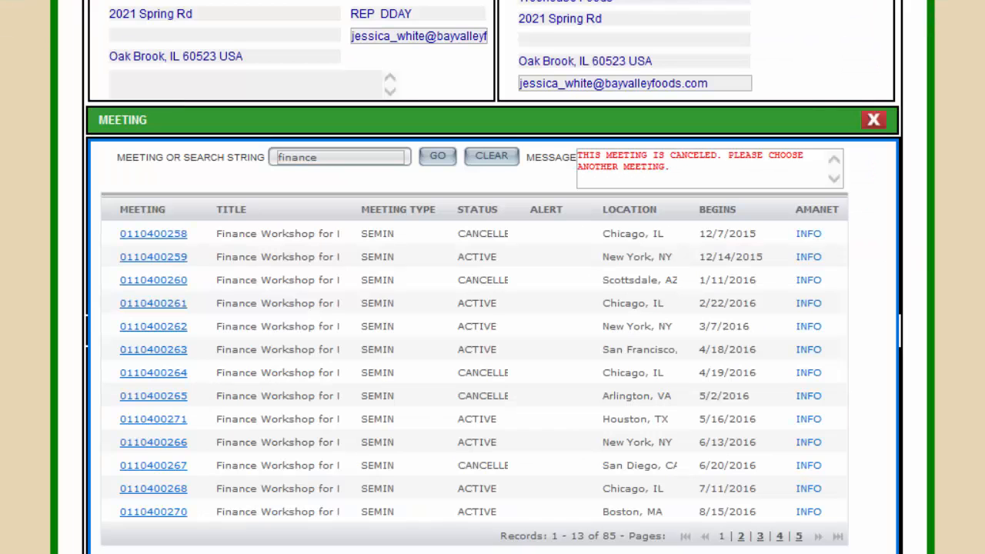
scroll(492, 307, "up", 3)
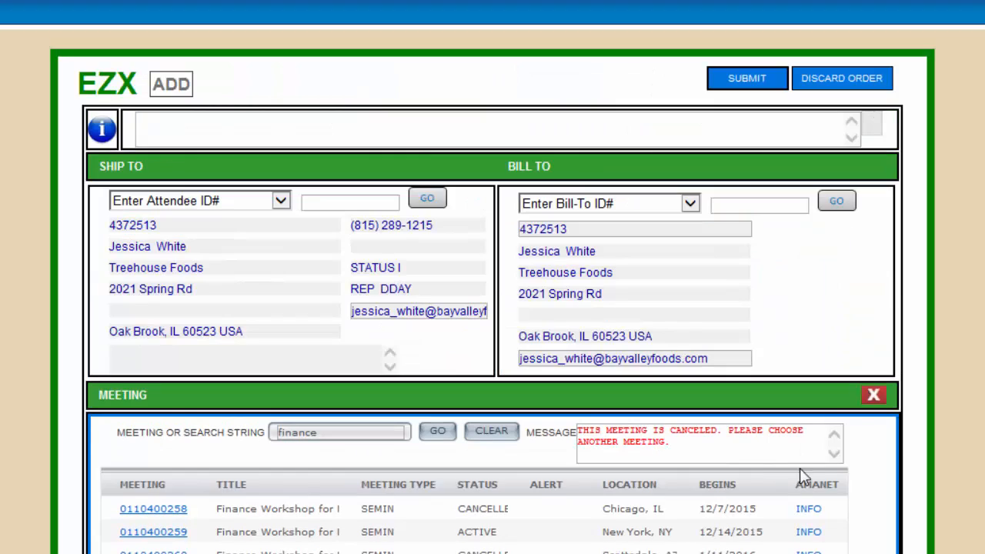
scroll(967, 396, "down", 2)
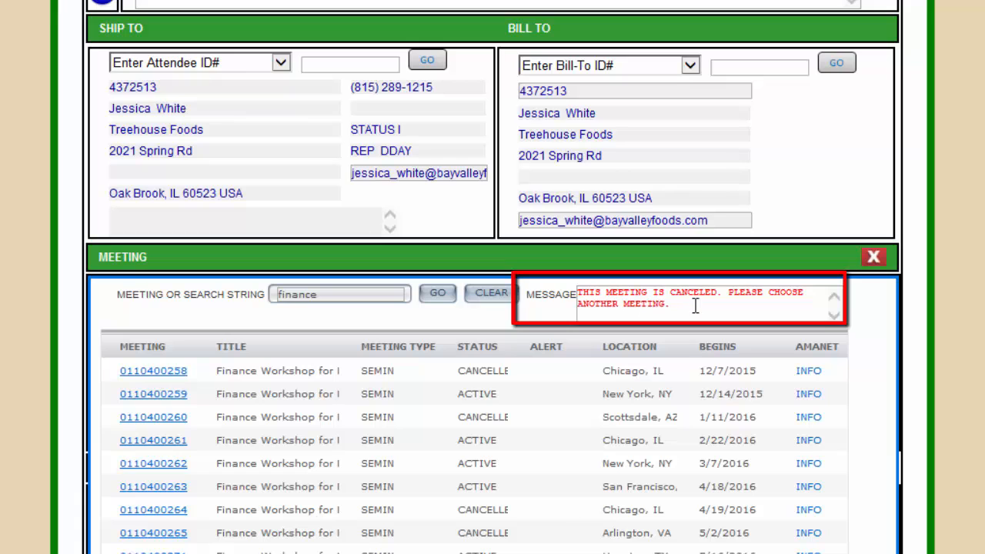
left_click(156, 396)
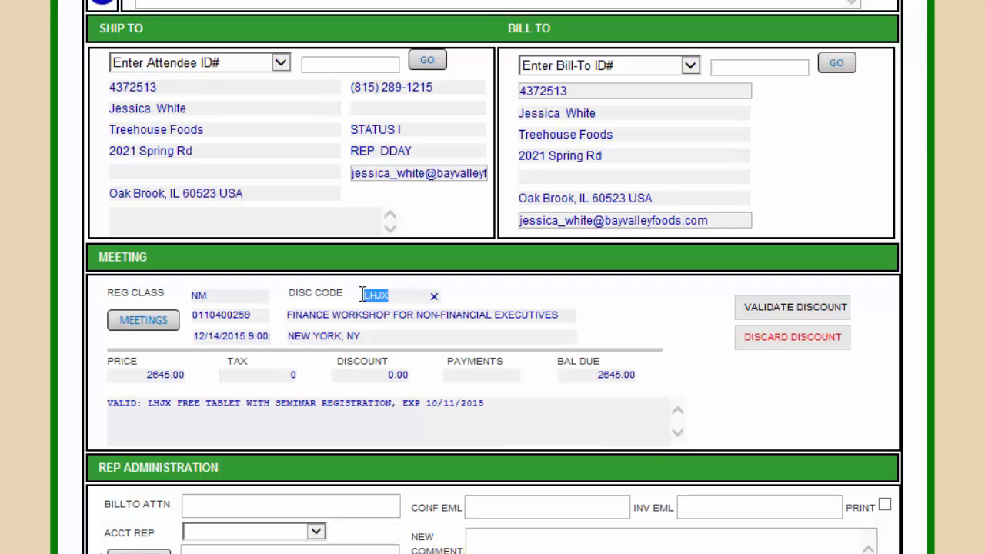
type("LENC")
left_click(781, 311)
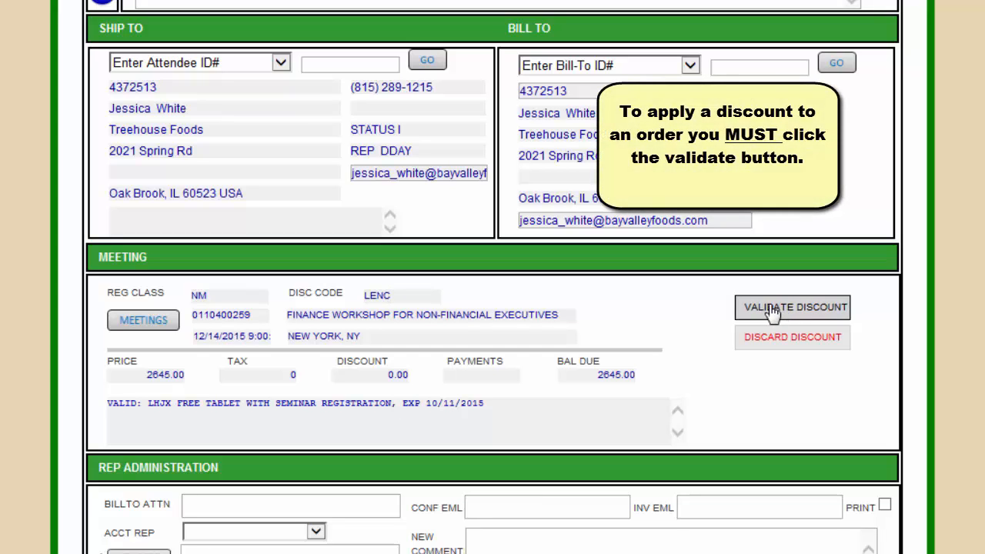
left_click(774, 308)
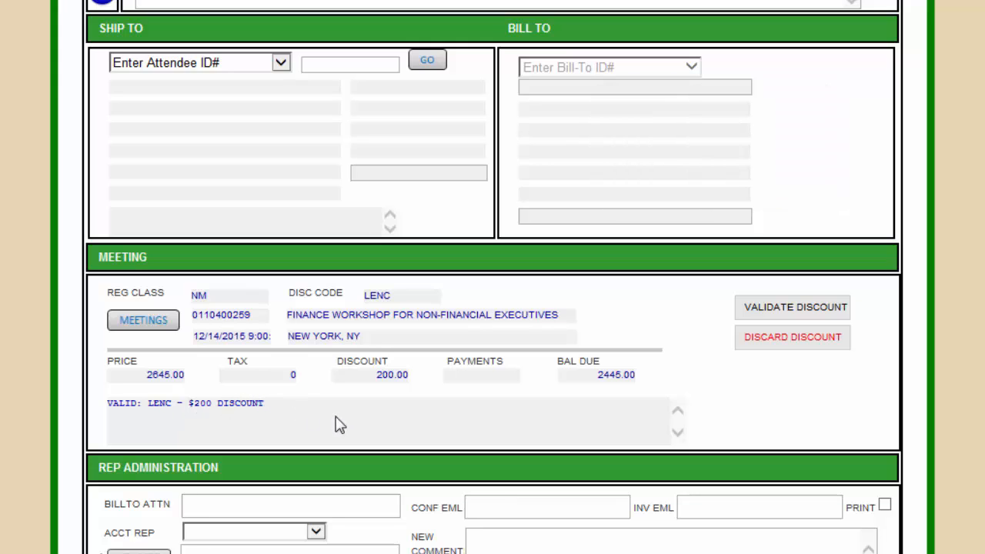
Step: Test the invalid LLEN code, remove it, and re-apply the $200 LENC discount for 2445.00 due
left_click_drag(402, 296, 347, 299)
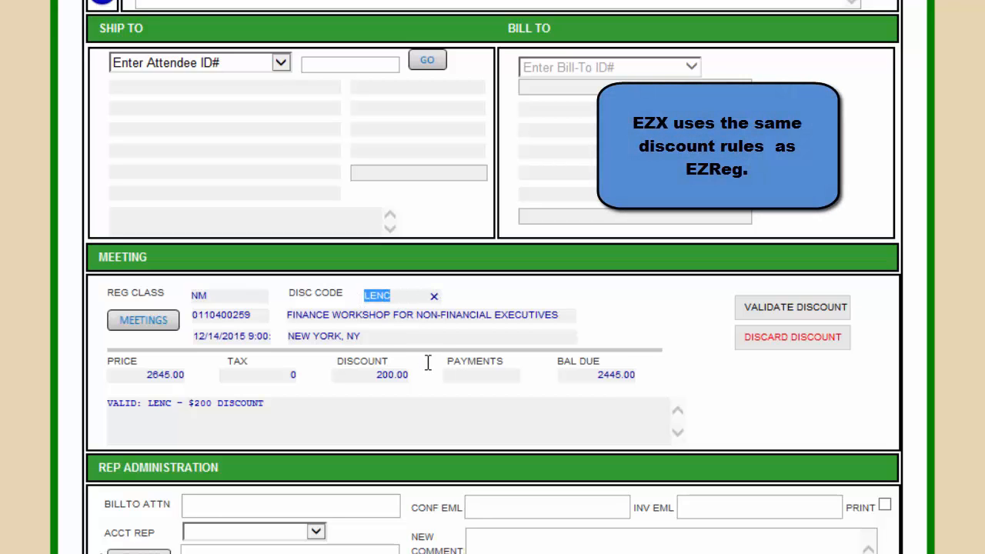
type("LLEN")
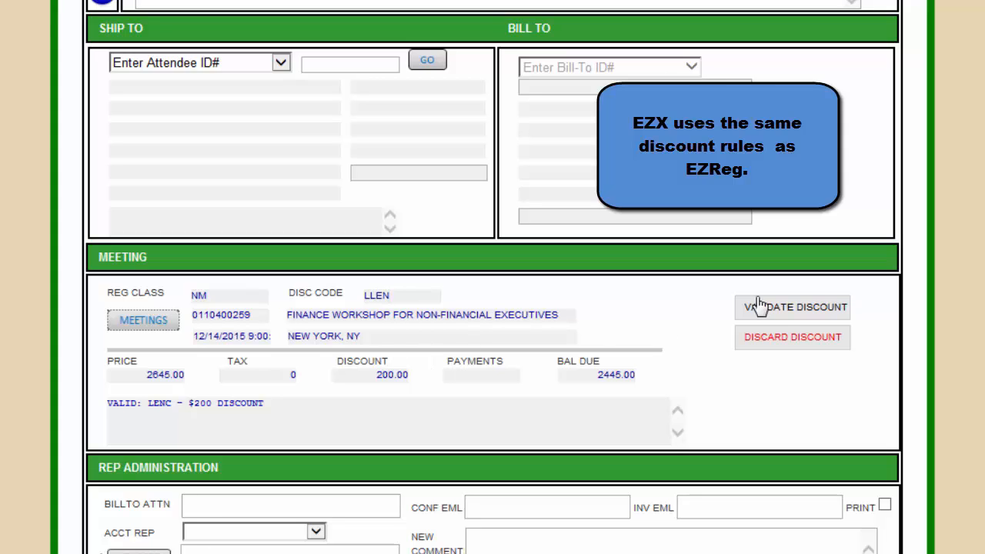
left_click(785, 315)
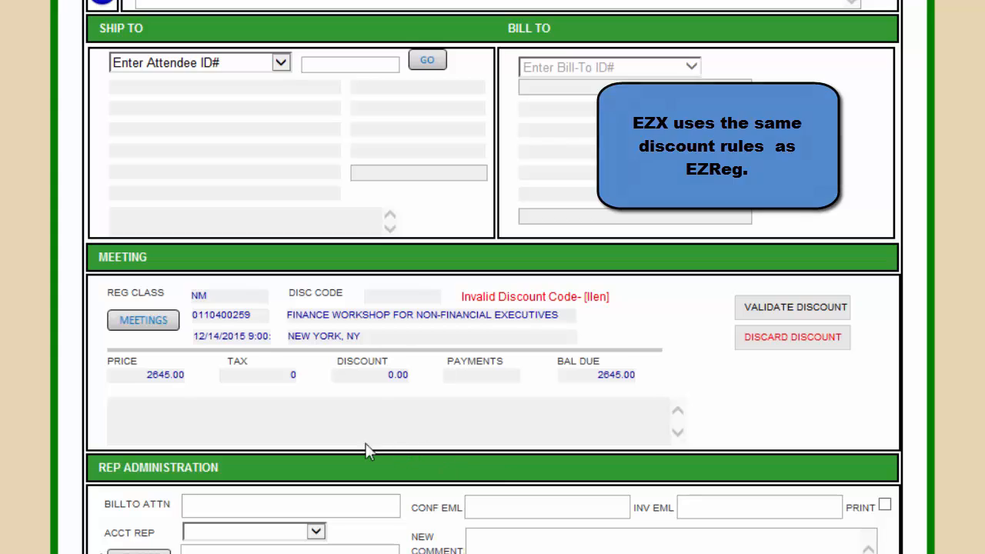
left_click(767, 345)
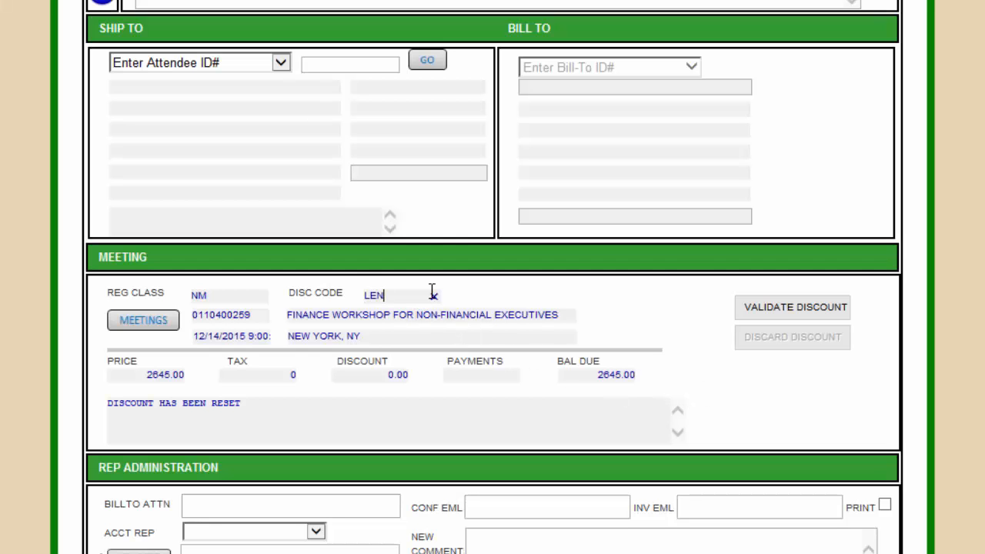
type("C")
key("Tab")
left_click(787, 311)
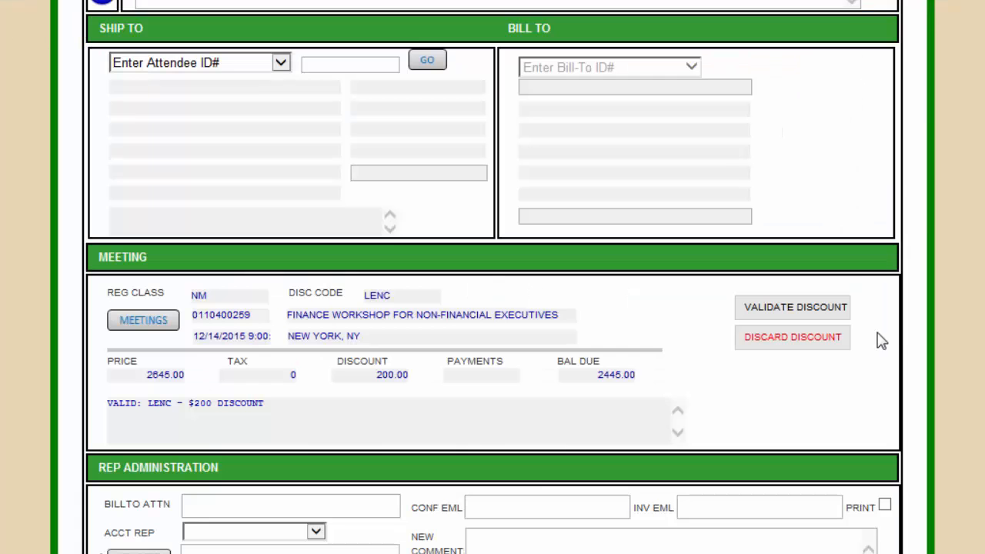
scroll(946, 338, "down", 5)
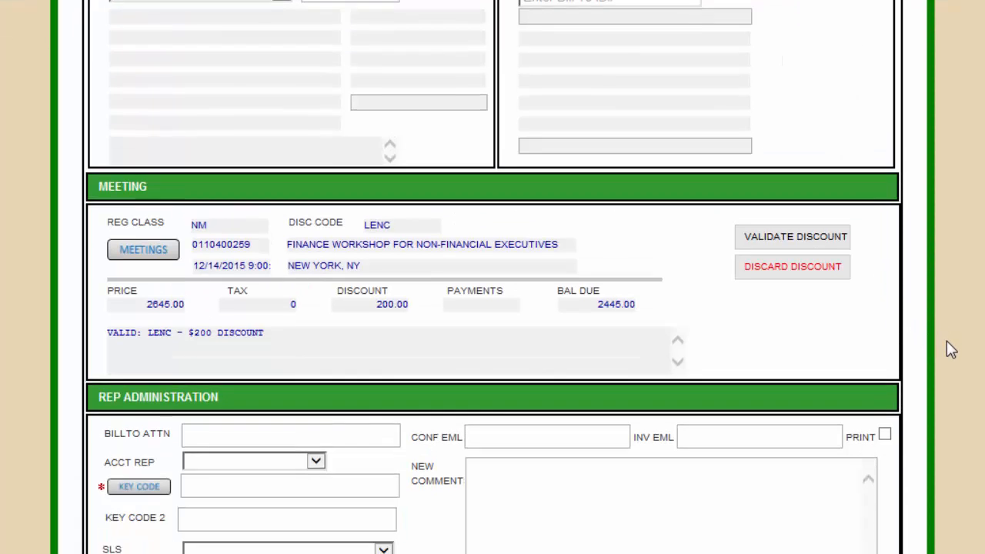
scroll(952, 415, "up", 5)
scroll(492, 308, "up", 2)
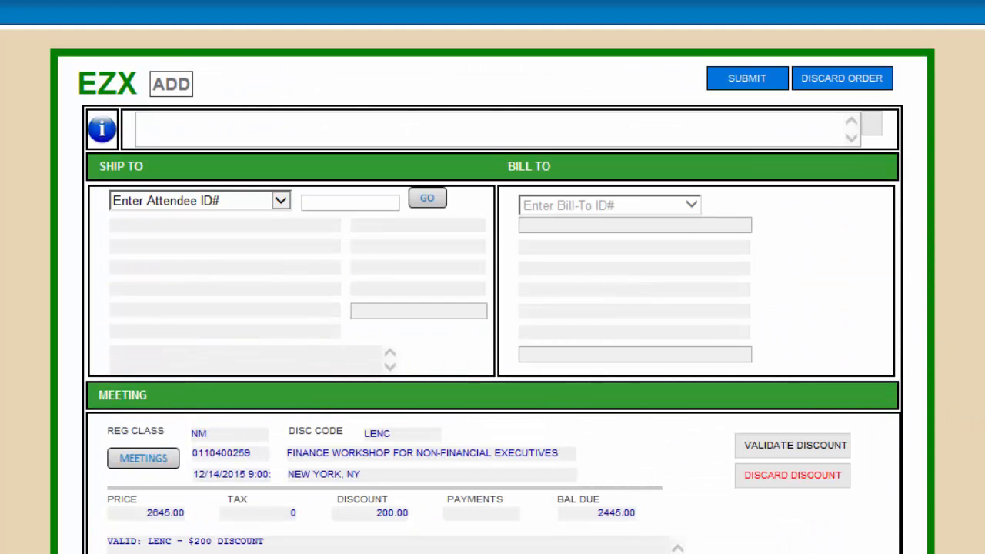
Step: Submit the discounted order and review the EZX View success page showing 2145.00 due
left_click(740, 79)
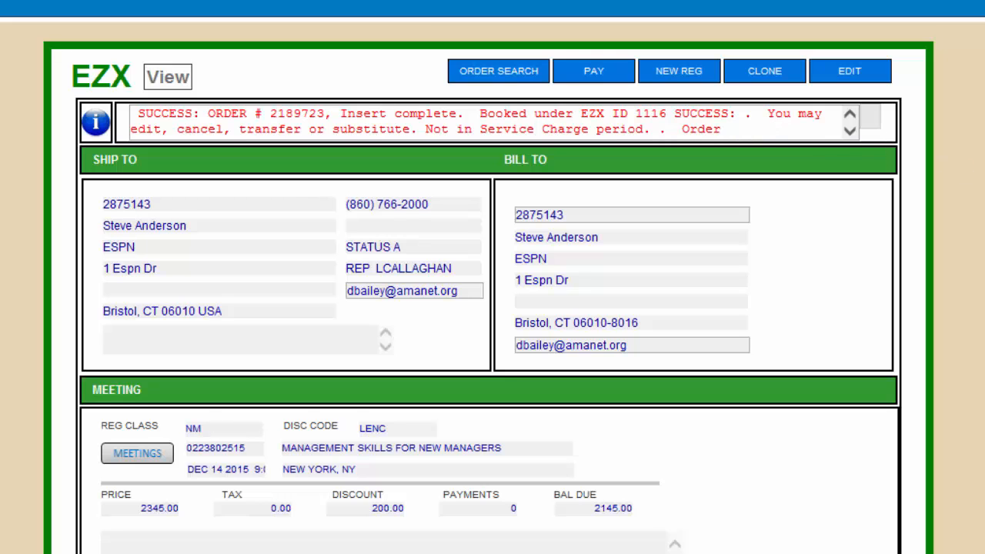
scroll(493, 277, "down", 10)
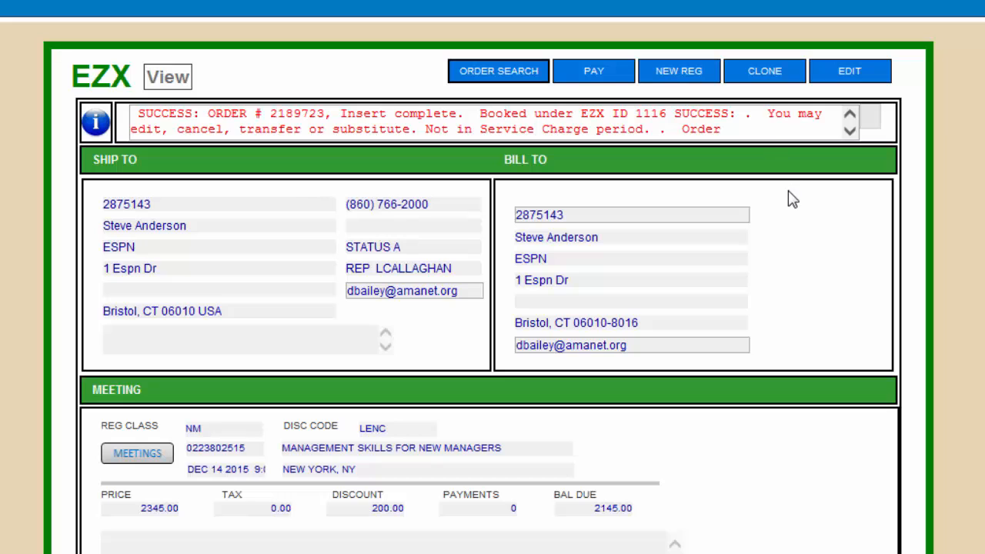
Step: Clone the order and review the new form: Management Skills meeting, 2345.00, key code 4444
left_click(769, 82)
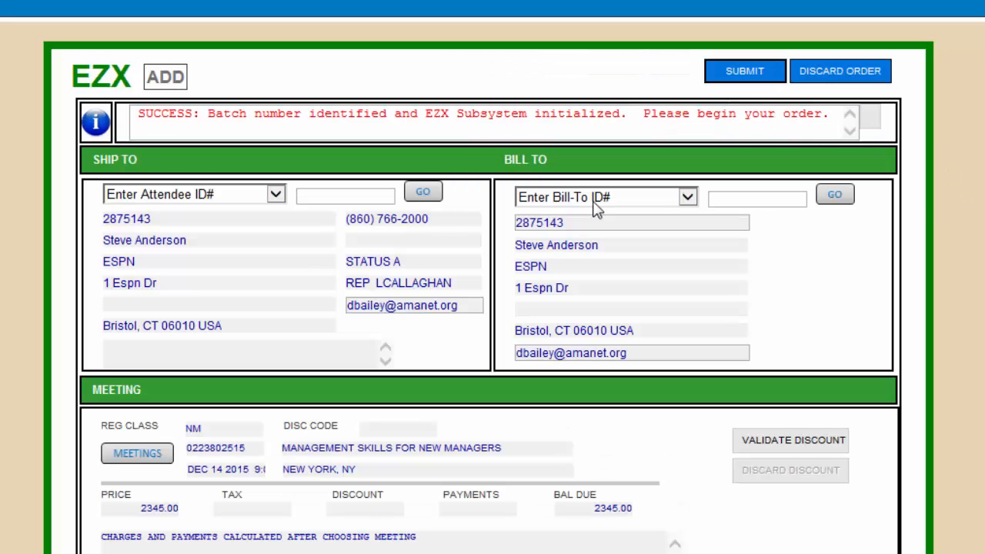
scroll(972, 292, "down", 5)
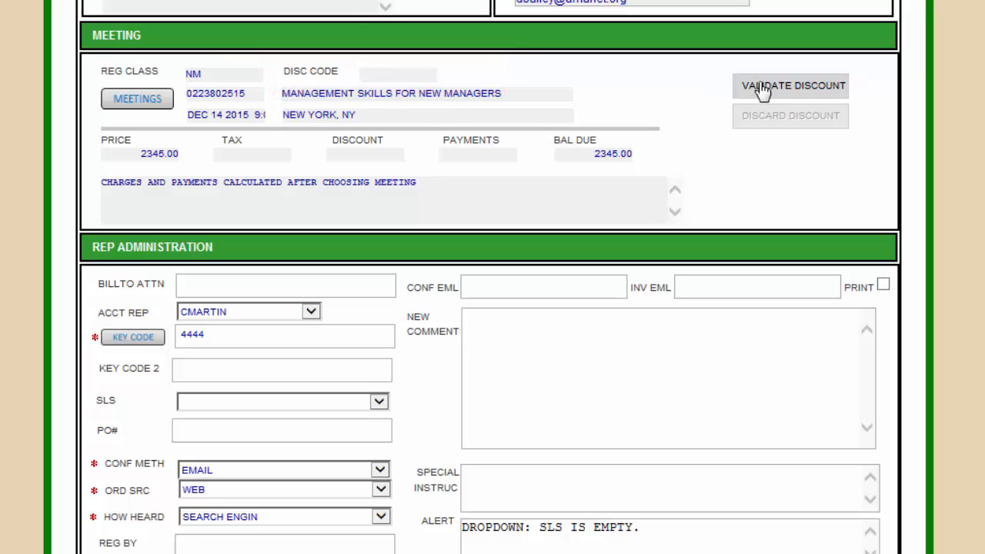
scroll(562, 261, "down", 3)
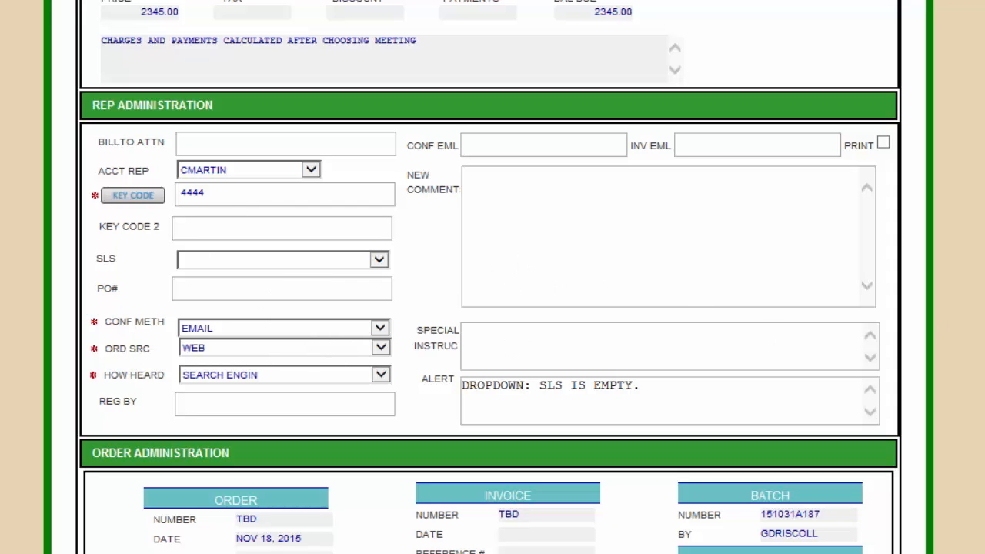
scroll(489, 277, "up", 7)
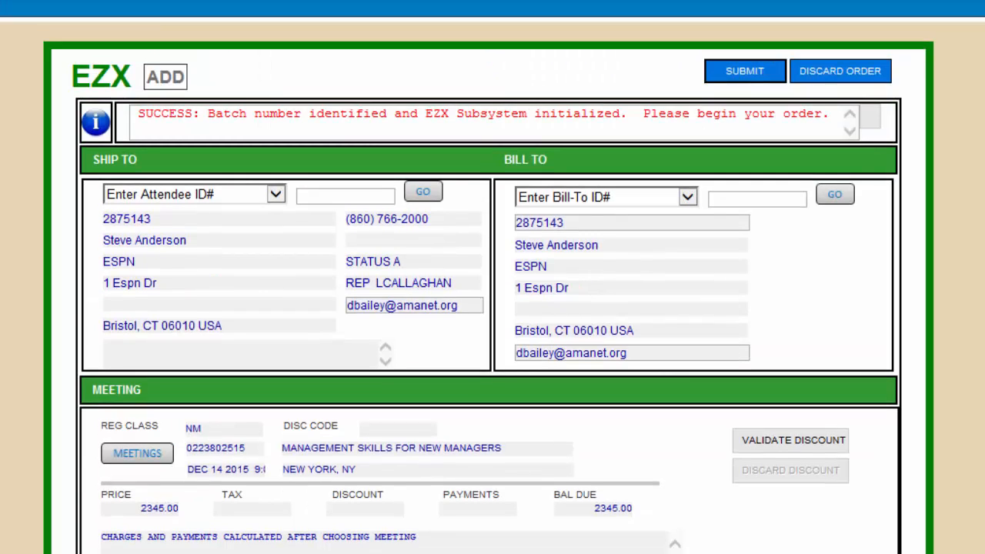
scroll(493, 277, "down", 2)
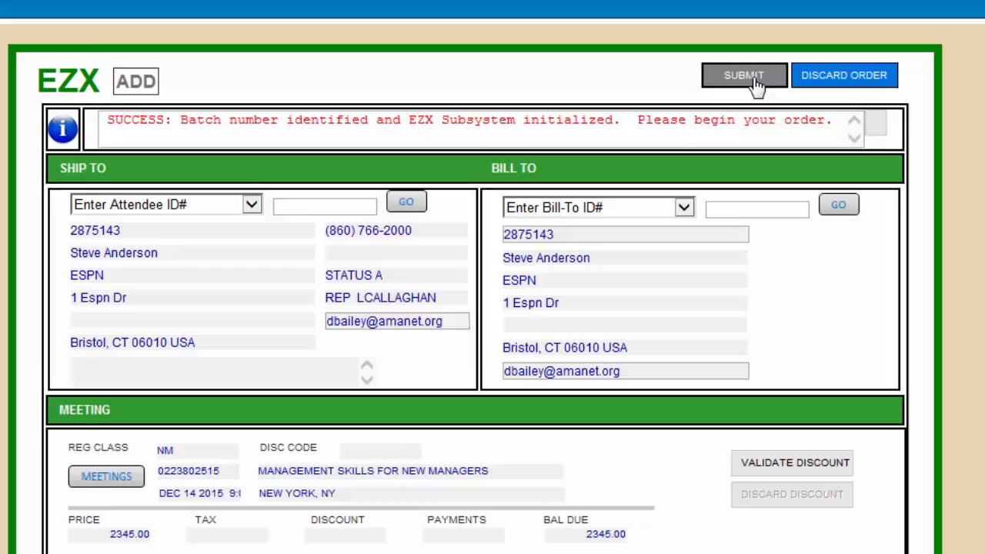
Step: Submit the copy, read the duplicate-booking error, then open payments for the original order
left_click(738, 77)
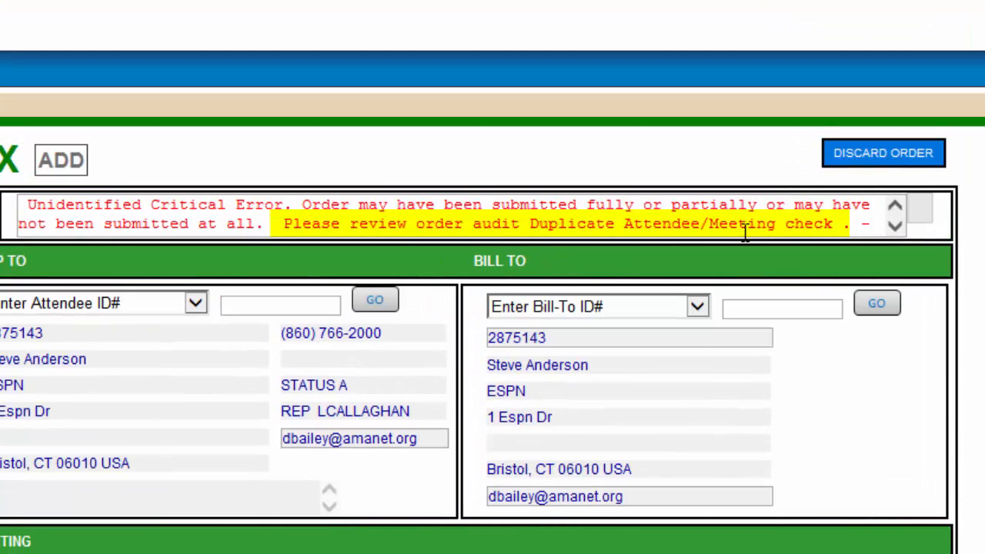
left_click(894, 225)
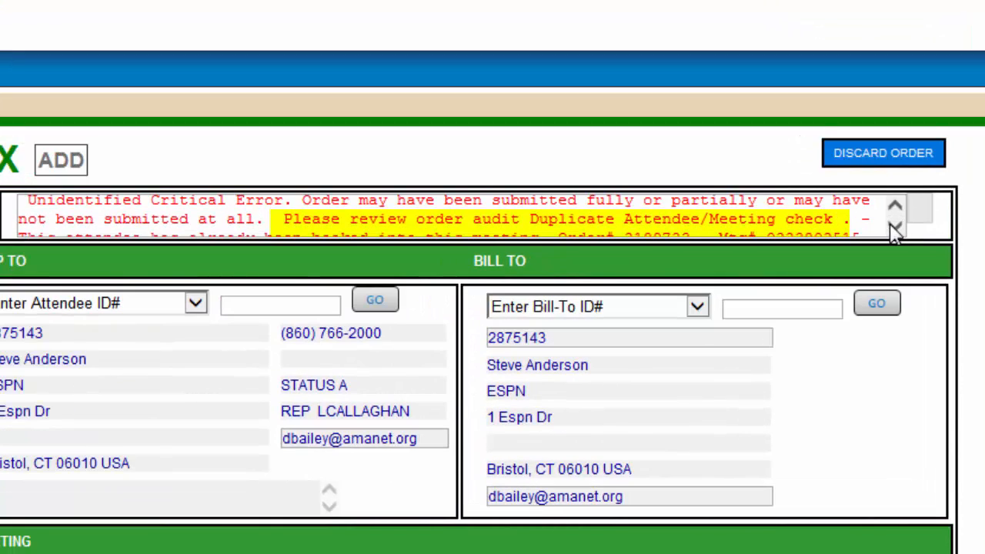
left_click(894, 226)
left_click(894, 226)
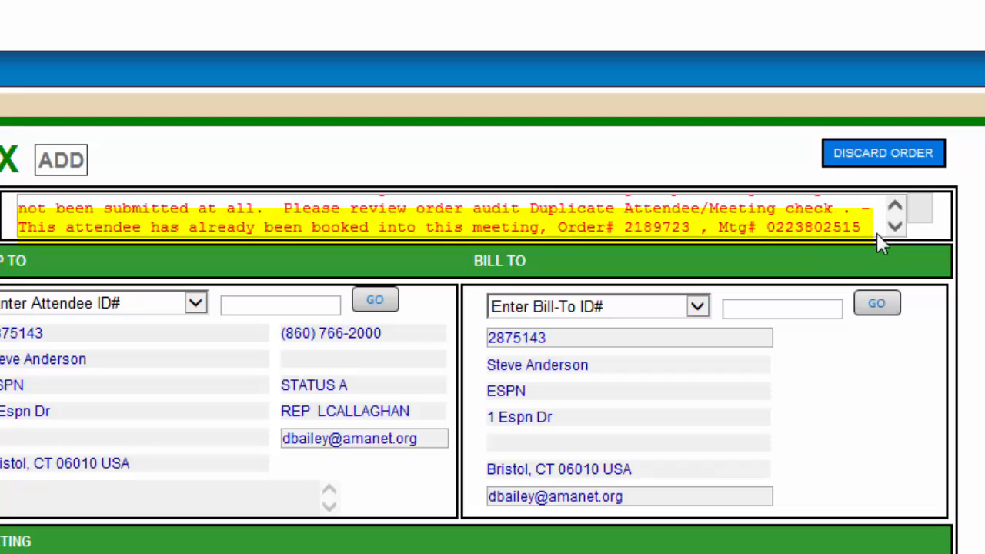
double_click(665, 228)
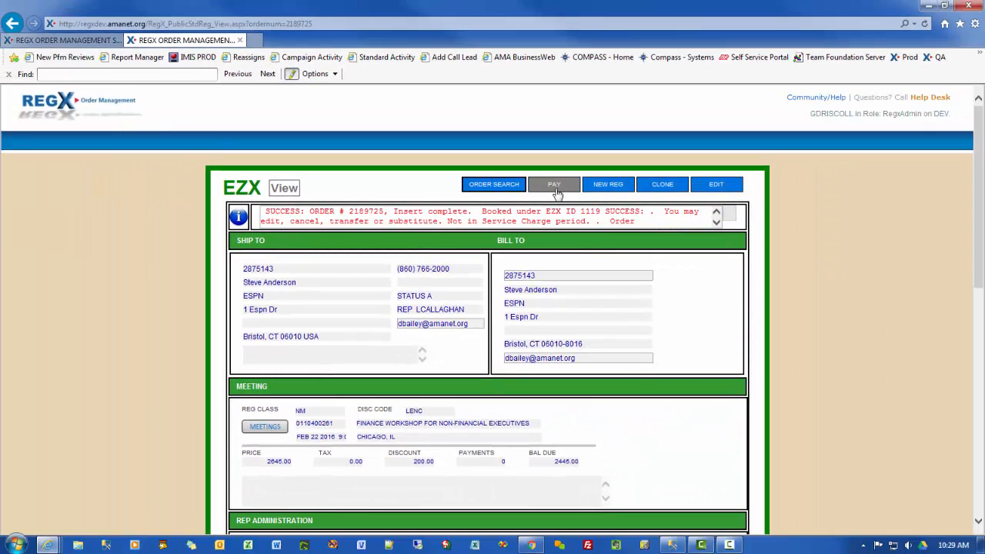
left_click(556, 189)
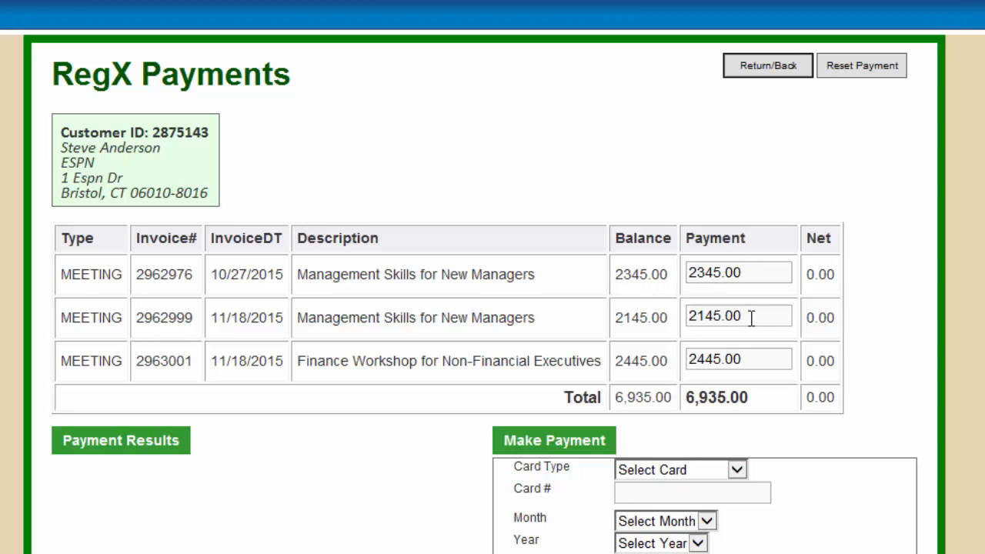
Step: Clear the second and third invoice payments and try entering 900 on the first
left_click(727, 359)
double_click(728, 360)
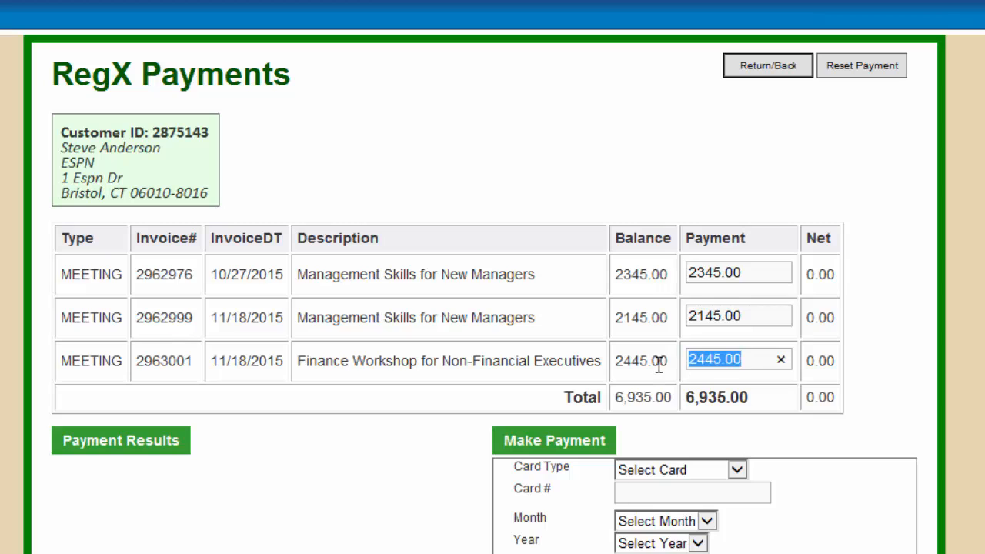
key("BackSpace")
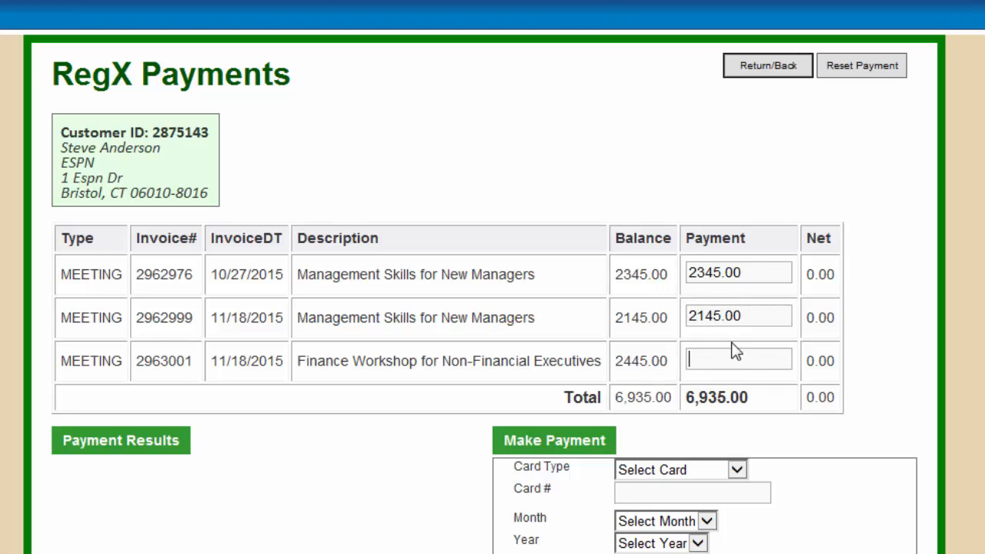
double_click(754, 315)
key("BackSpace")
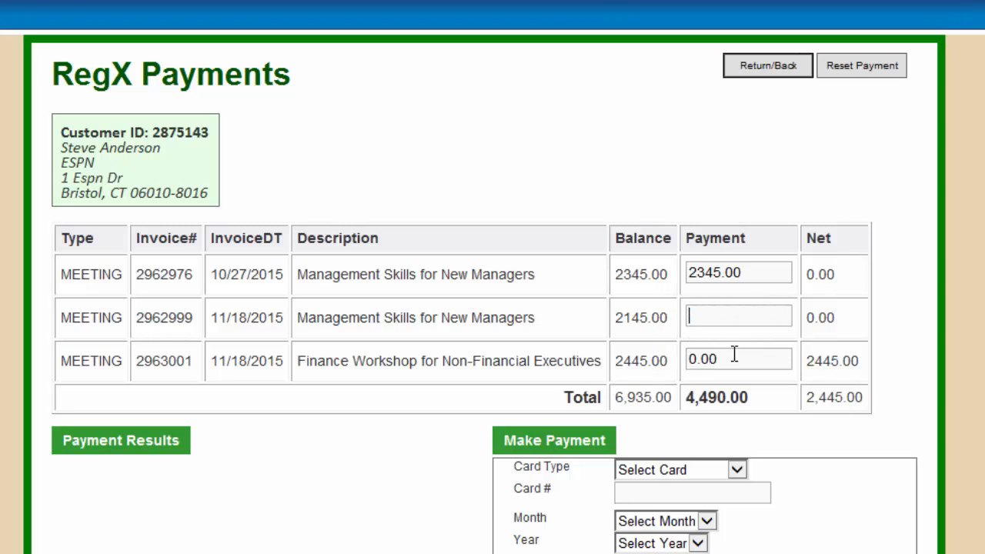
left_click_drag(752, 273, 675, 285)
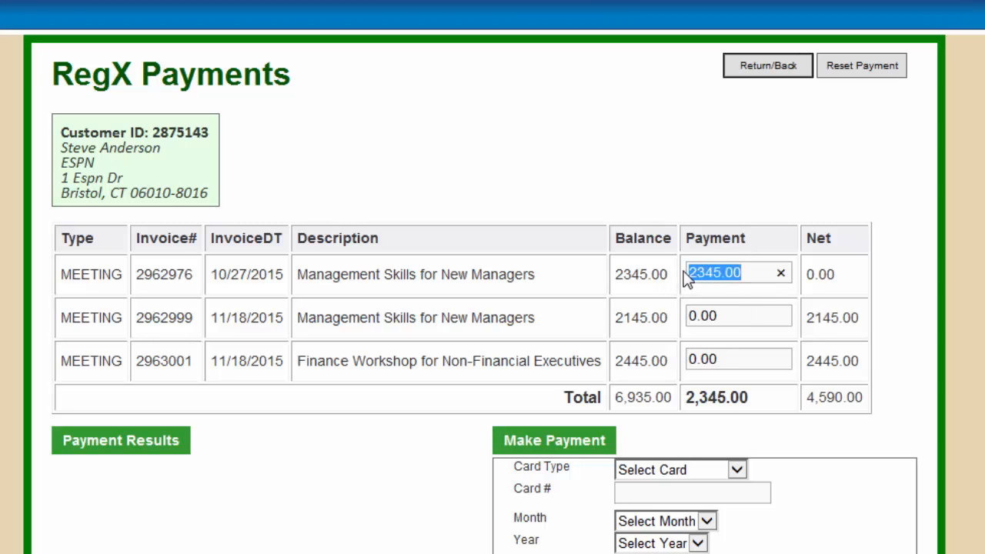
type("900.")
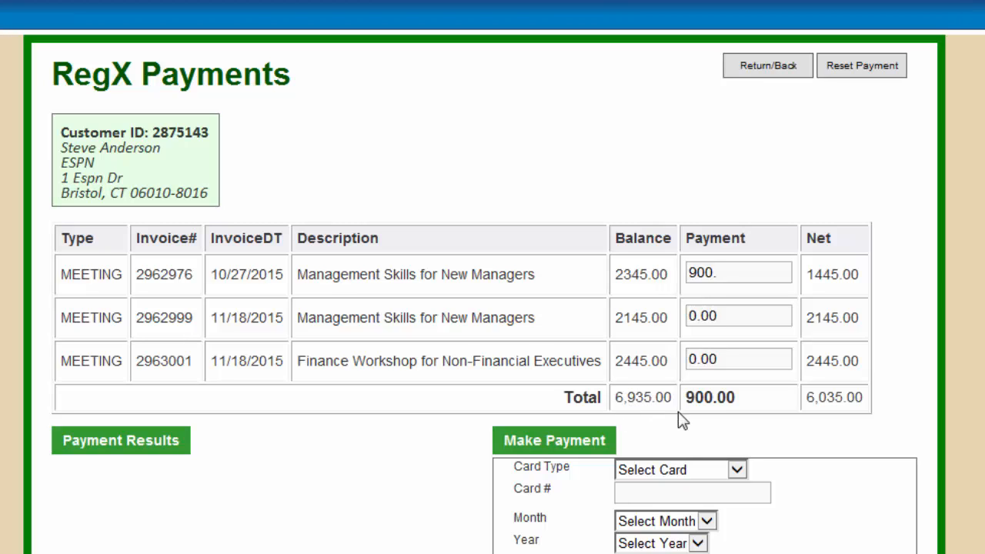
left_click(724, 317)
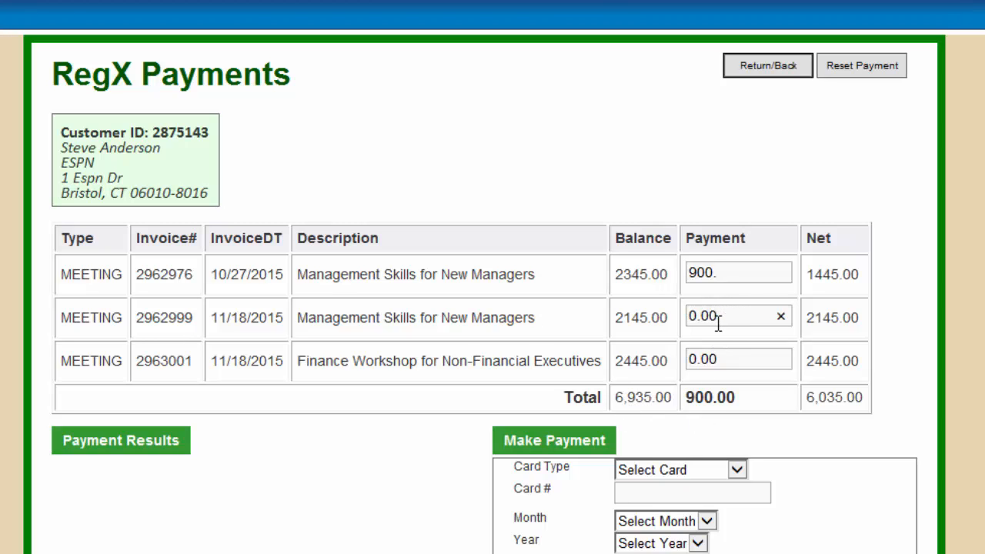
type("55")
Step: Reset payments, zero the second and third invoices, and apply 900 to invoice 2962976
left_click(889, 71)
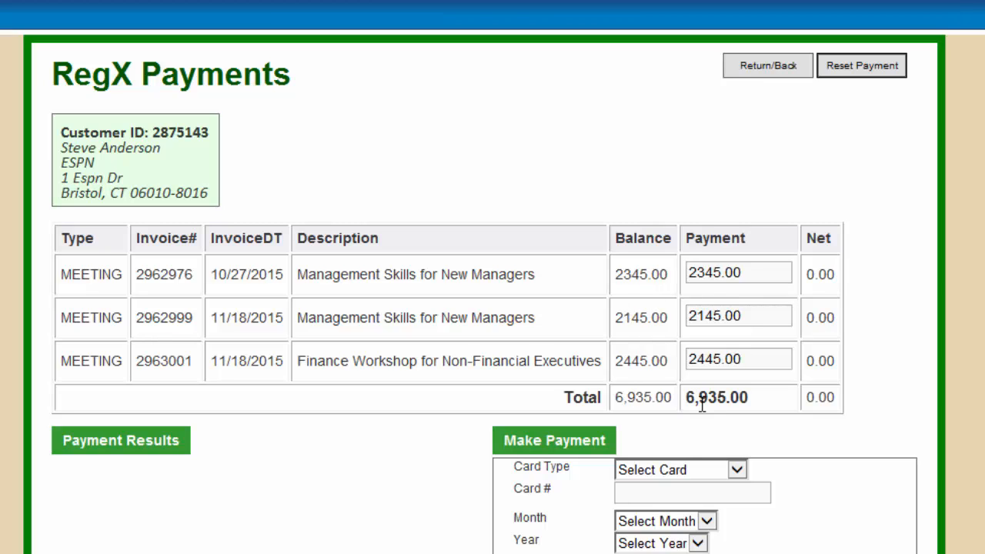
left_click(751, 315)
key("BackSpace")
left_click(757, 360)
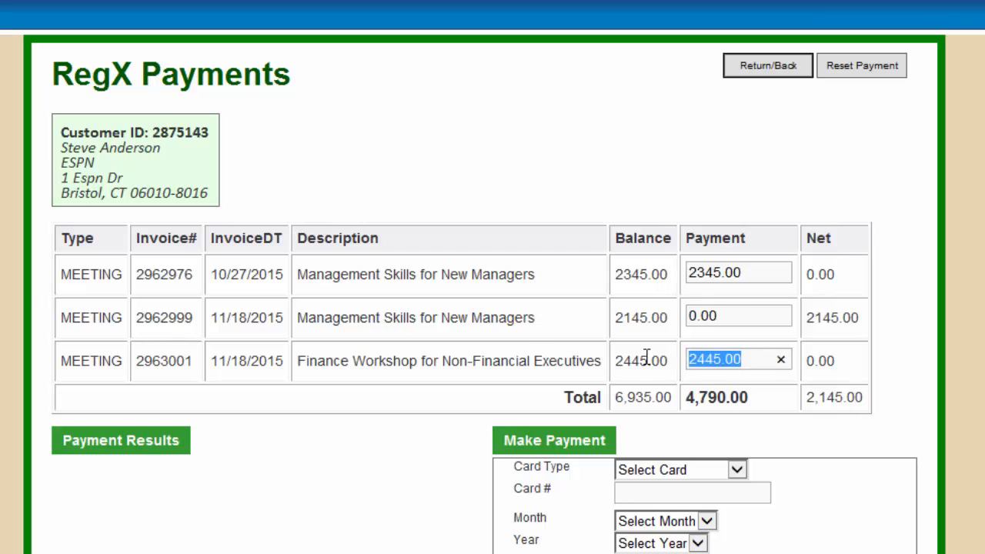
key("BackSpace")
left_click(747, 274)
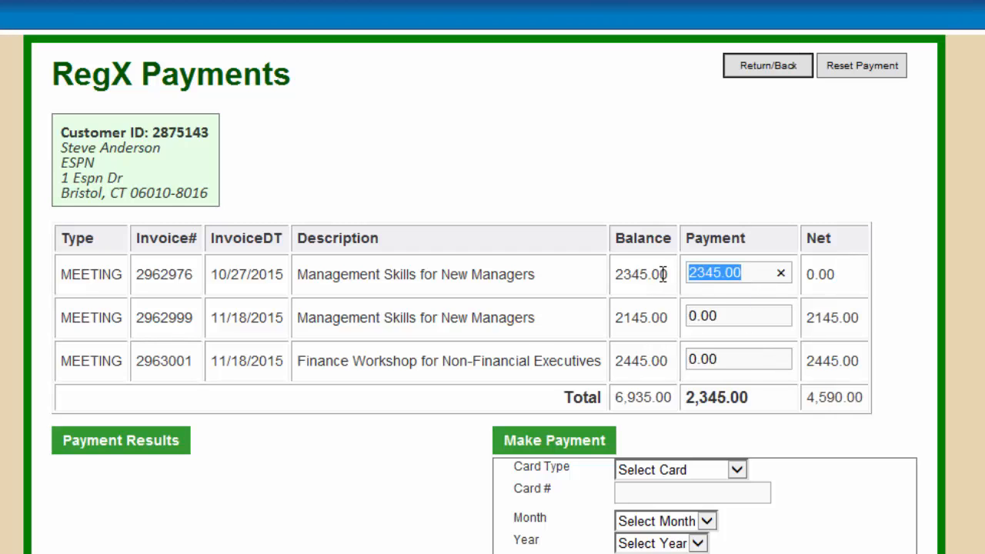
type("900")
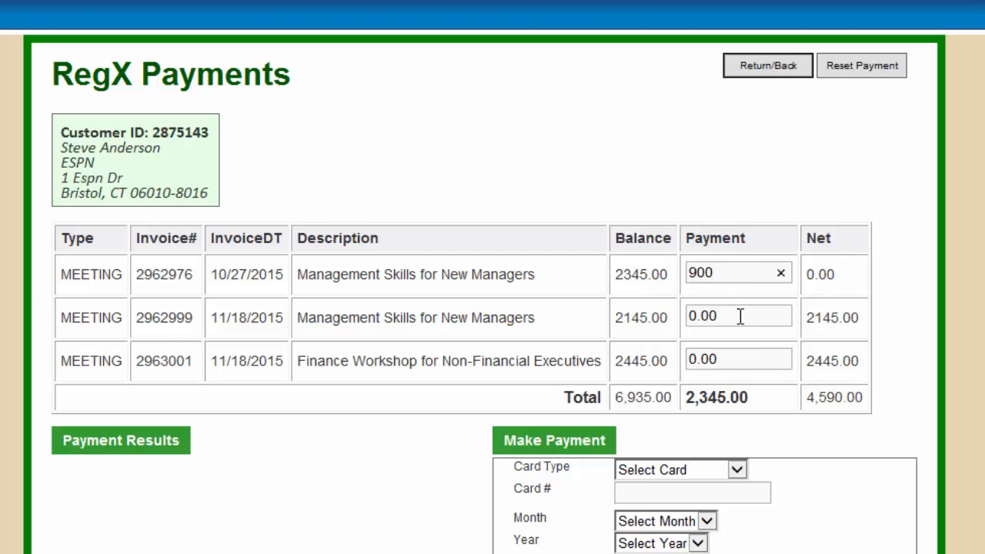
left_click(744, 323)
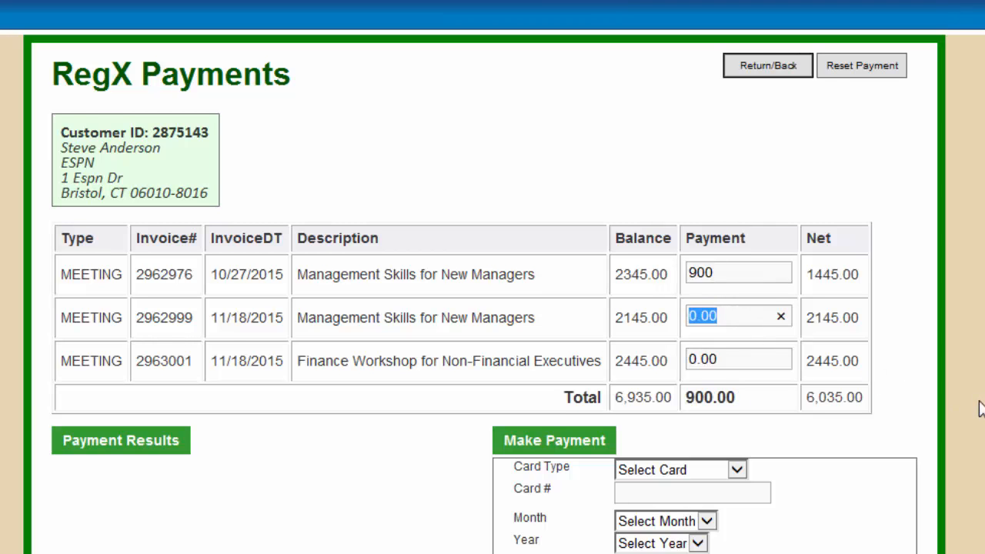
scroll(979, 401, "down", 1)
Step: Choose Visa, enter the test card number, and set a March 2019 expiry
left_click(737, 406)
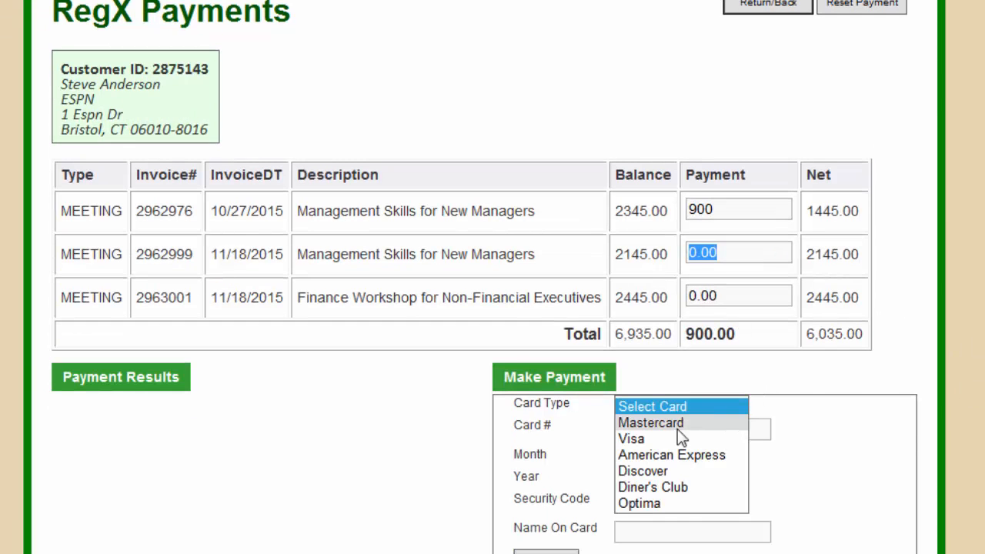
left_click(664, 441)
left_click(684, 431)
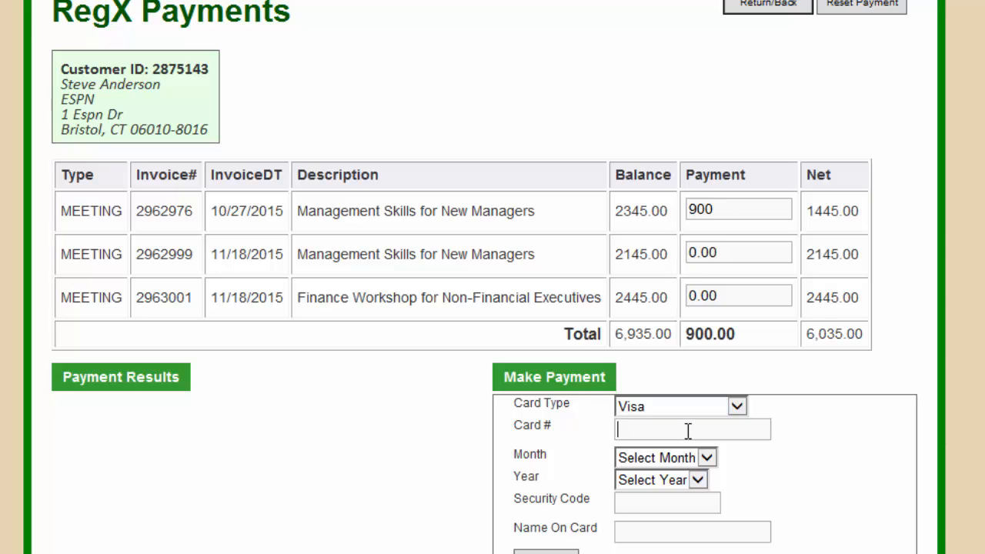
type("4111111111111111")
left_click(707, 458)
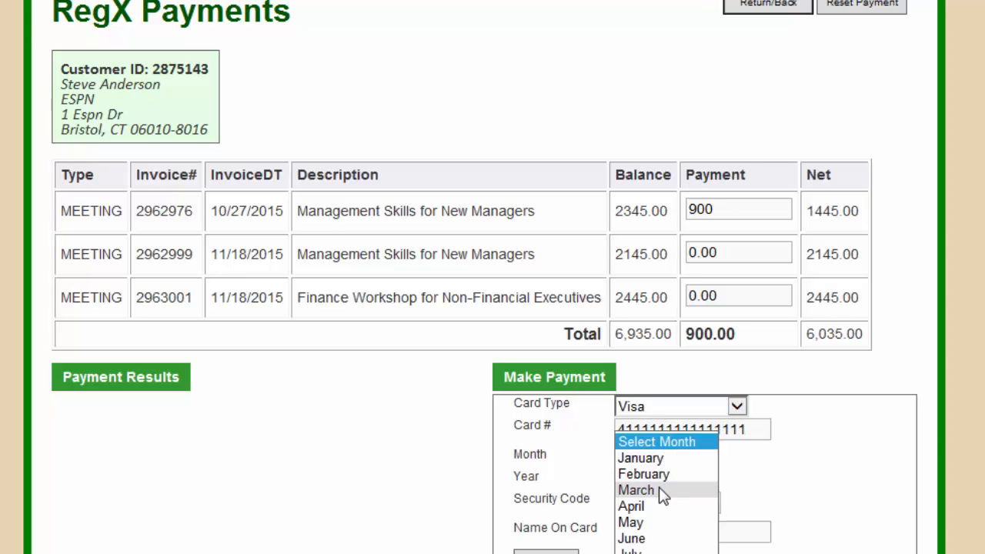
left_click(665, 490)
left_click(668, 478)
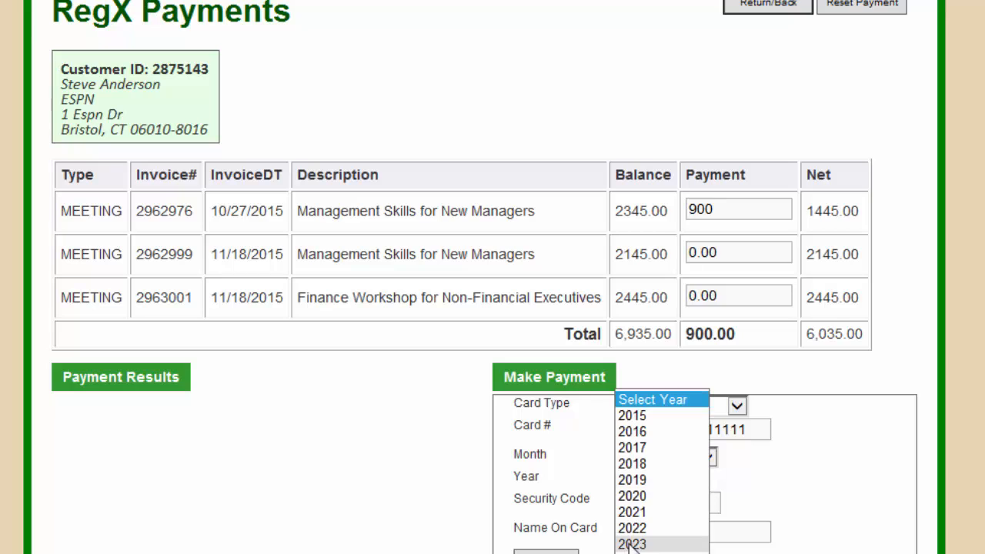
left_click(623, 475)
Step: Enter the security code and cardholder name, then pay 900 and confirm it was saved
left_click(638, 507)
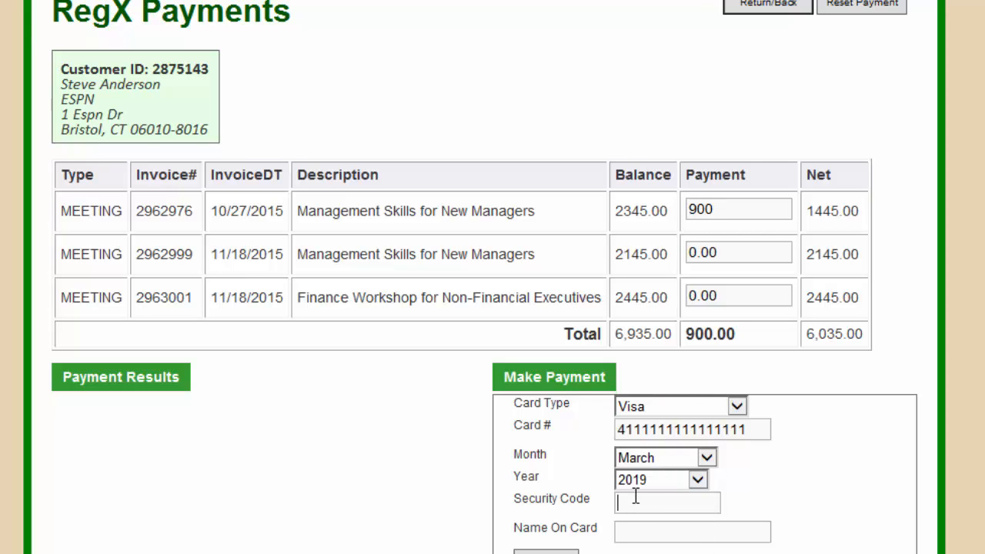
type("456")
left_click(651, 531)
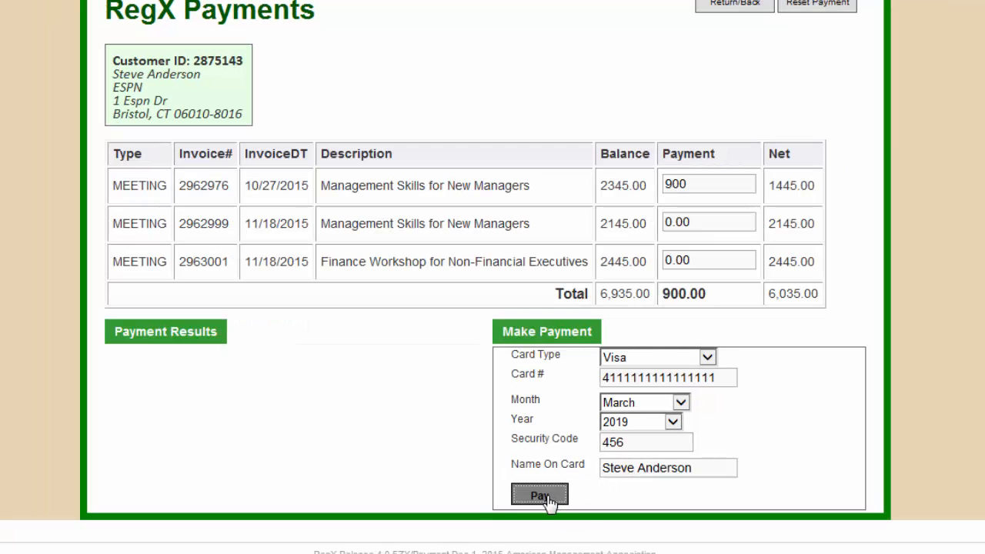
left_click(554, 496)
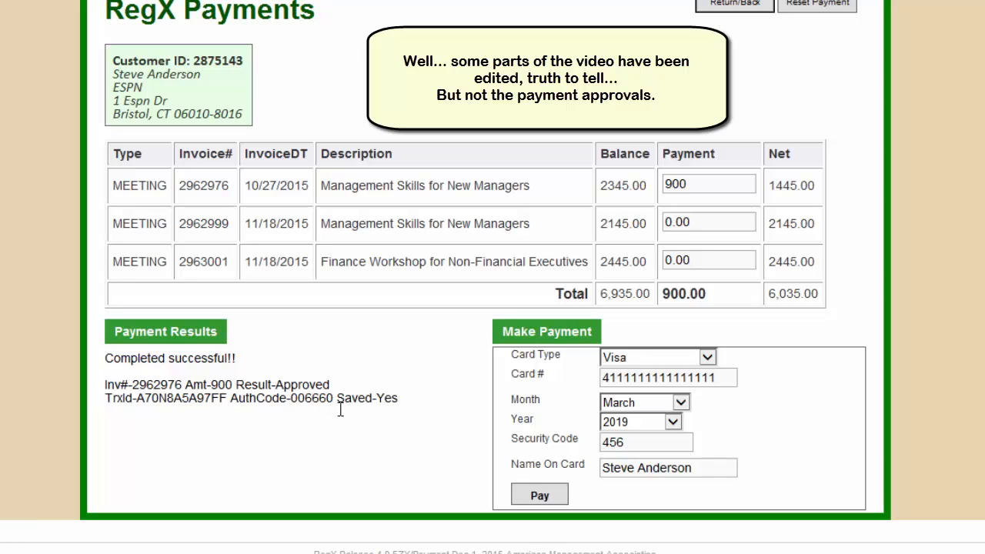
left_click_drag(337, 399, 398, 398)
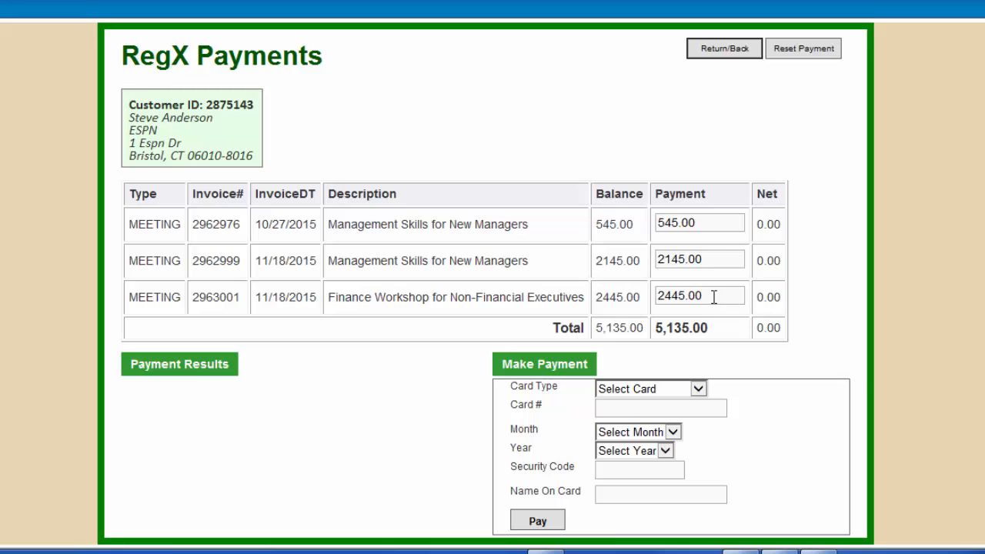
Step: Zero the other two invoice payments and change the first invoice's payment to 1250
left_click_drag(713, 296, 638, 290)
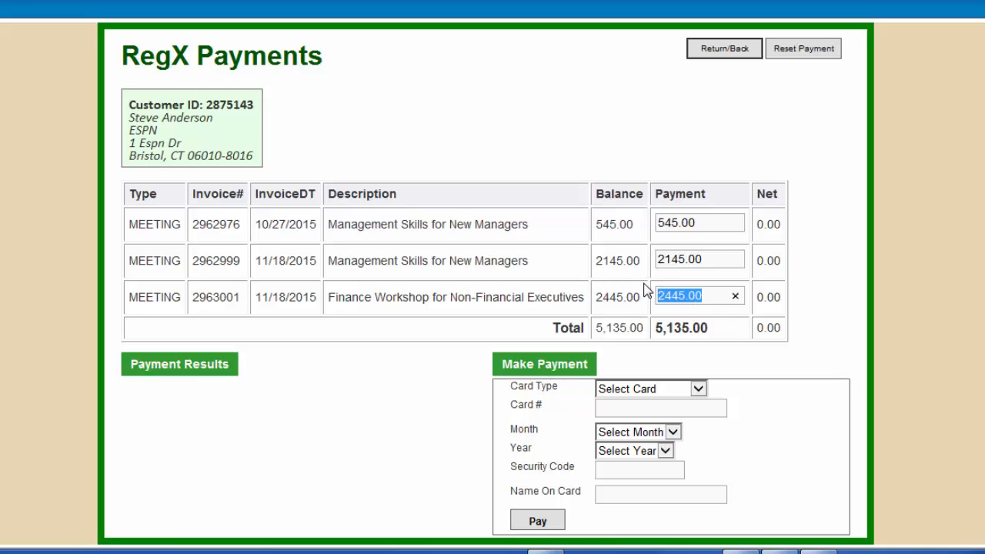
key("BackSpace")
left_click_drag(712, 259, 641, 261)
key("BackSpace")
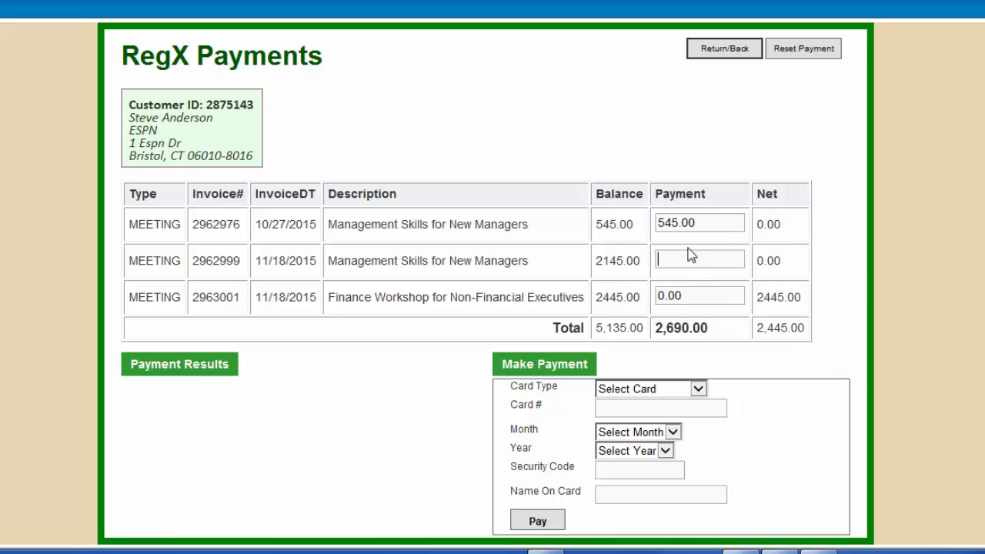
left_click_drag(707, 223, 664, 221)
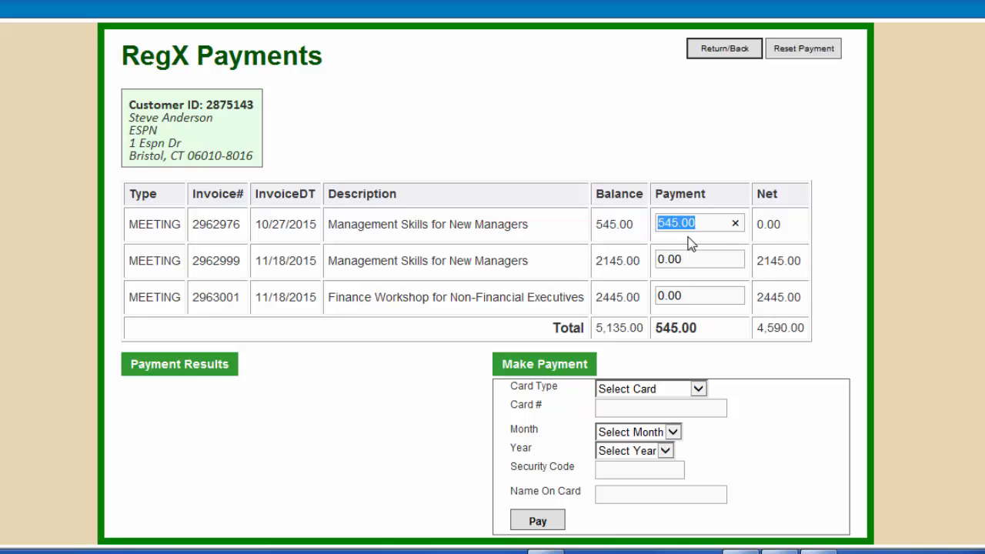
left_click(929, 383)
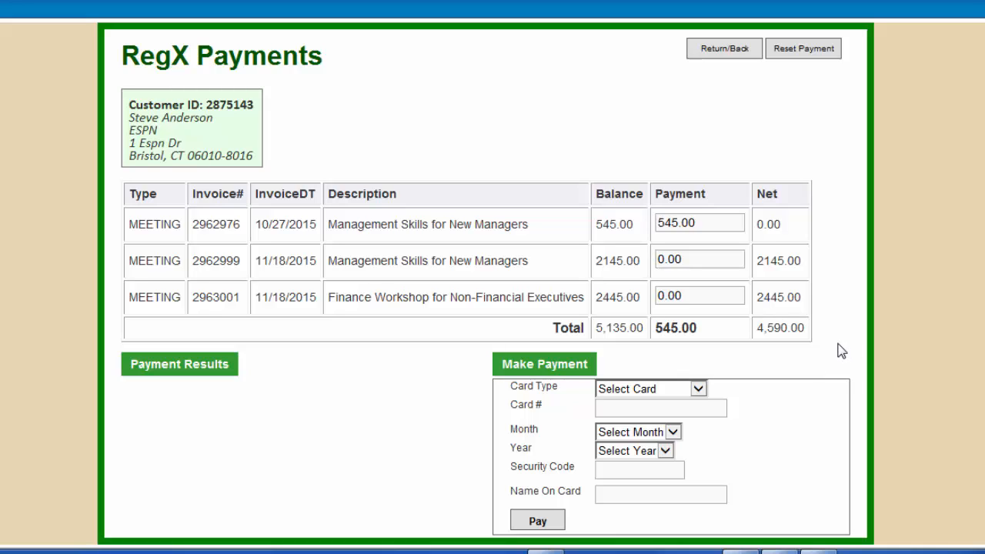
left_click(714, 223)
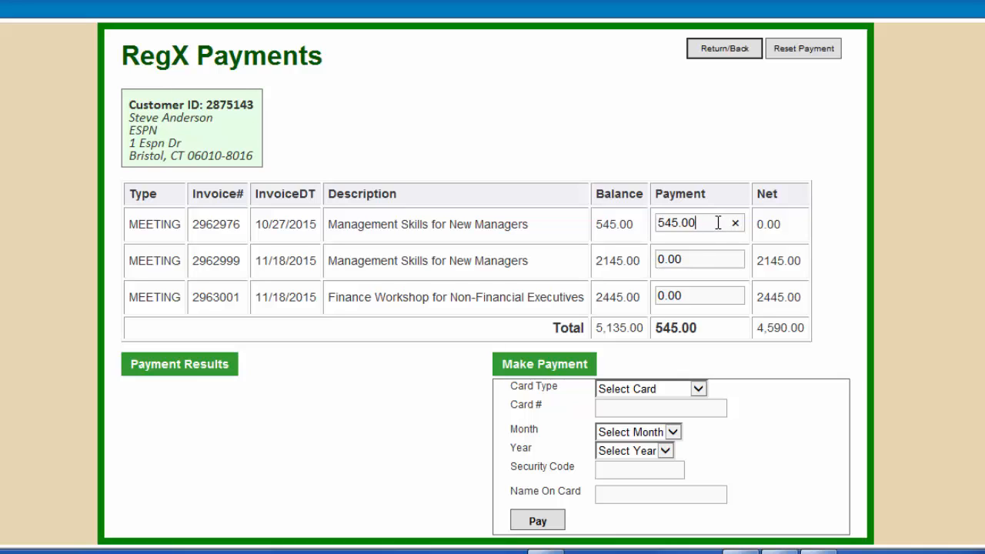
key("BackSpace")
key("BackSpace")
key("BackSpace")
key("BackSpace")
key("BackSpace")
key("BackSpace")
type("12")
left_click(831, 312)
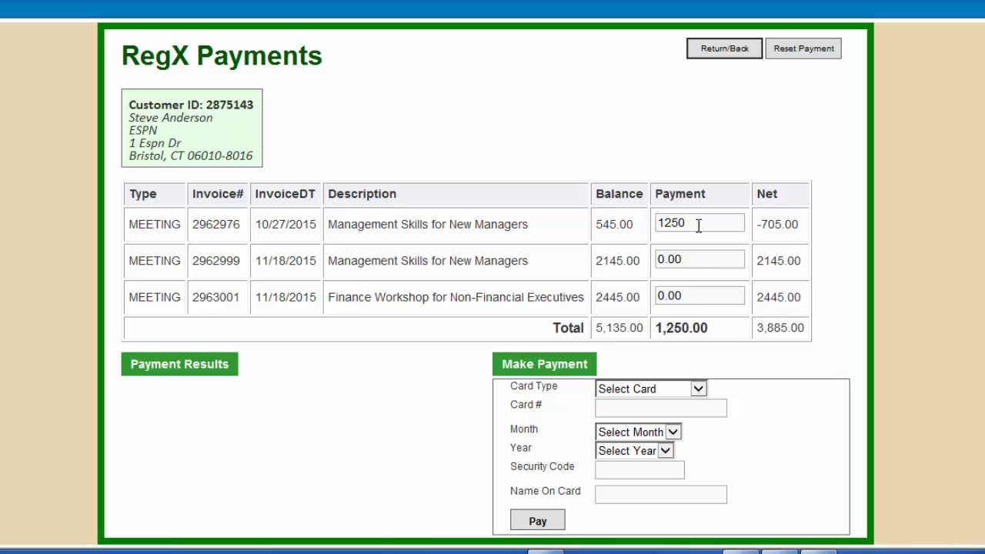
Step: Pay 1250 by Visa and see it denied as Declined
left_click(699, 391)
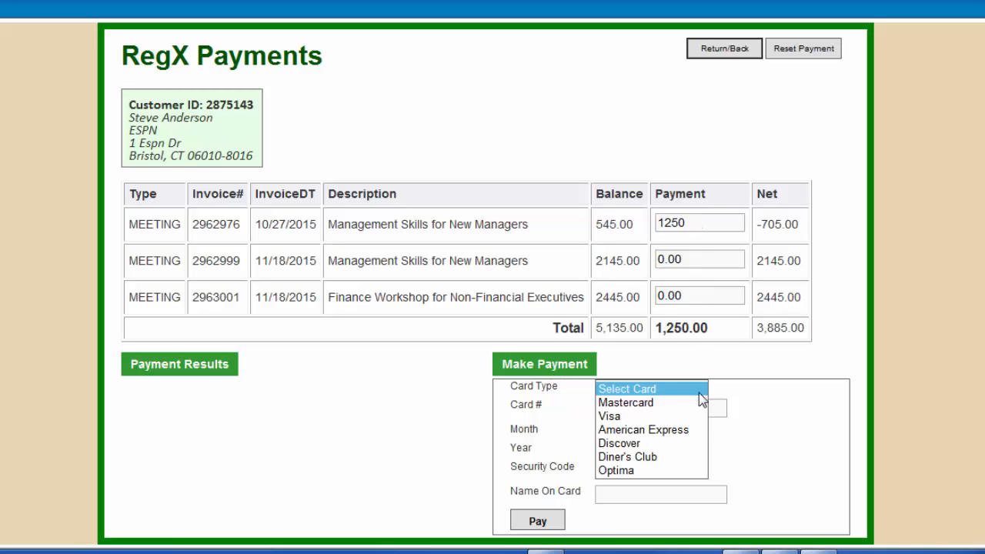
left_click(631, 416)
left_click(540, 522)
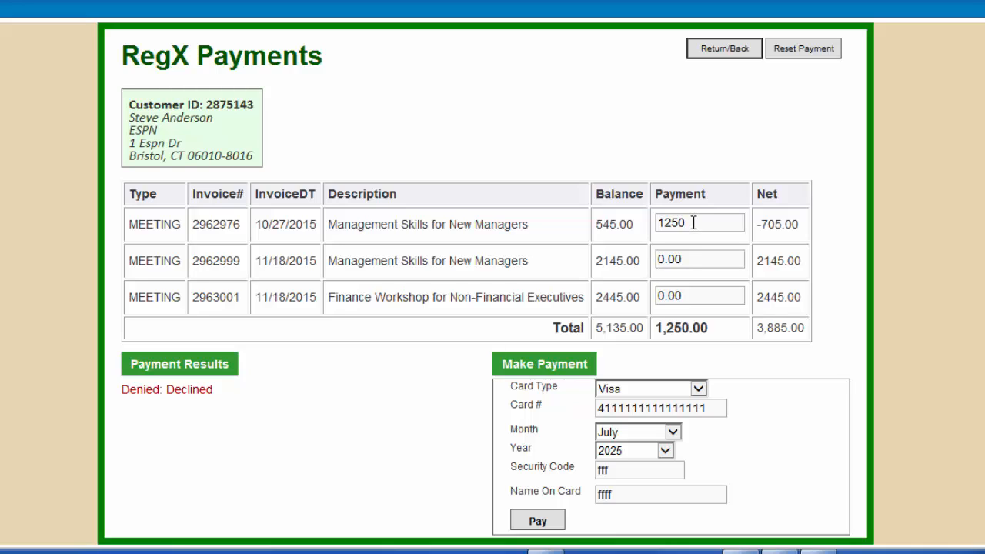
Step: Change the payment to 900 and submit with a shortened card number to test validation
left_click(693, 222)
key("BackSpace")
key("BackSpace")
key("BackSpace")
key("BackSpace")
type("900")
left_click(858, 334)
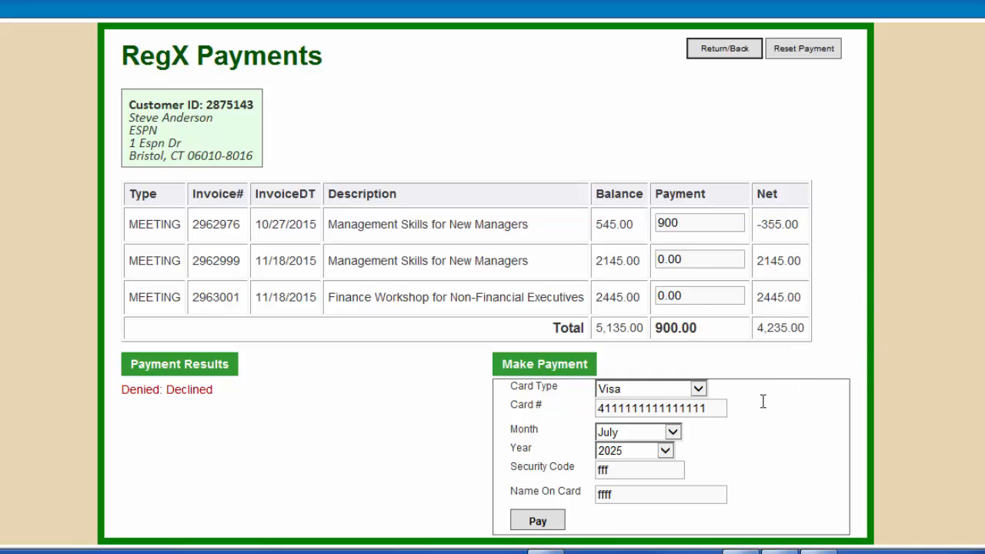
left_click(720, 405)
key("BackSpace")
key("BackSpace")
key("BackSpace")
left_click(542, 523)
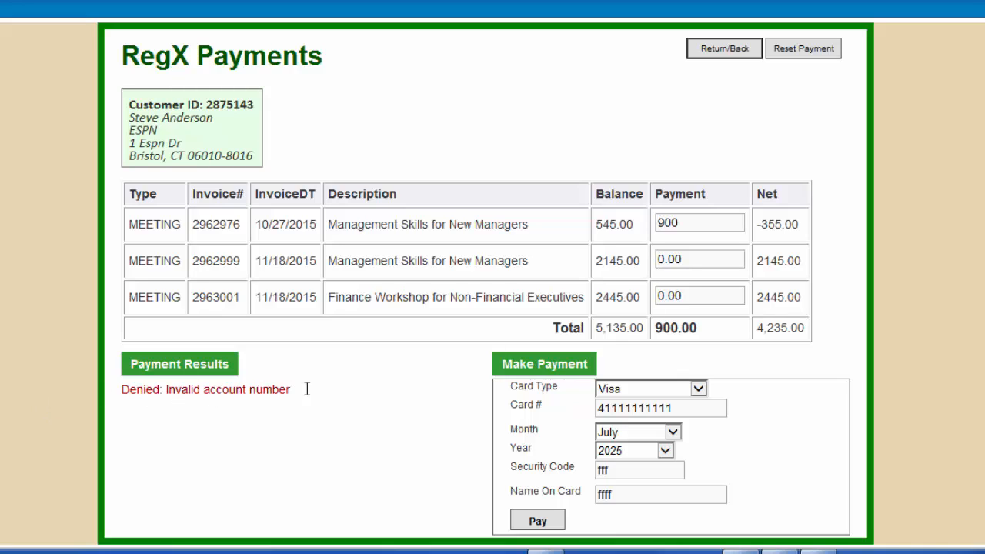
Step: Test a missing expiry month, then choose February and pay until approved and saved
left_click(639, 432)
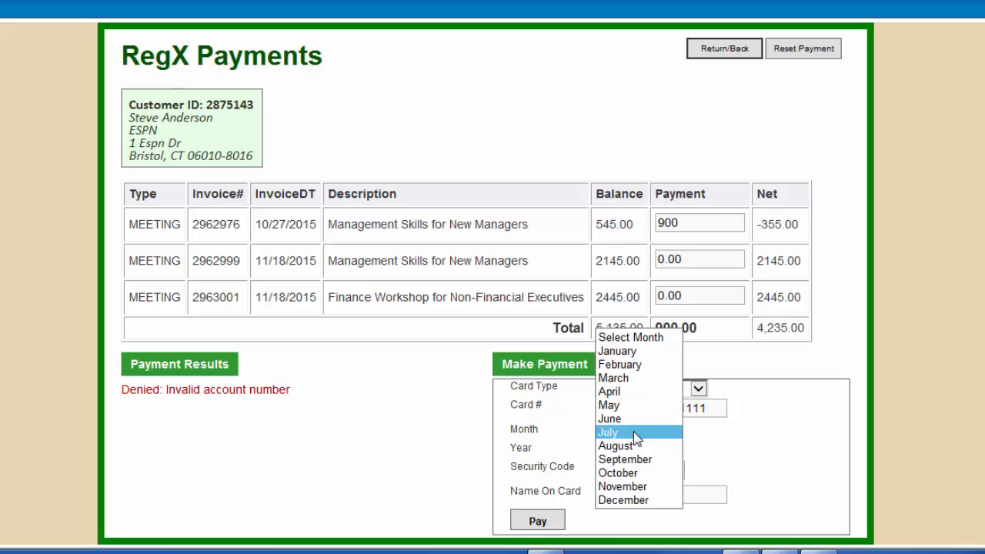
left_click(641, 348)
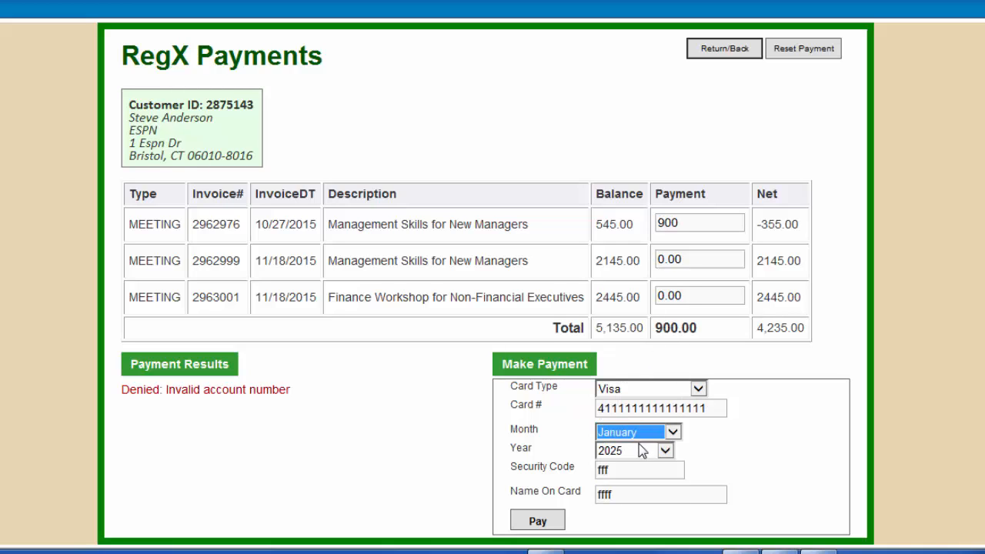
left_click(642, 435)
left_click(634, 360)
left_click(556, 522)
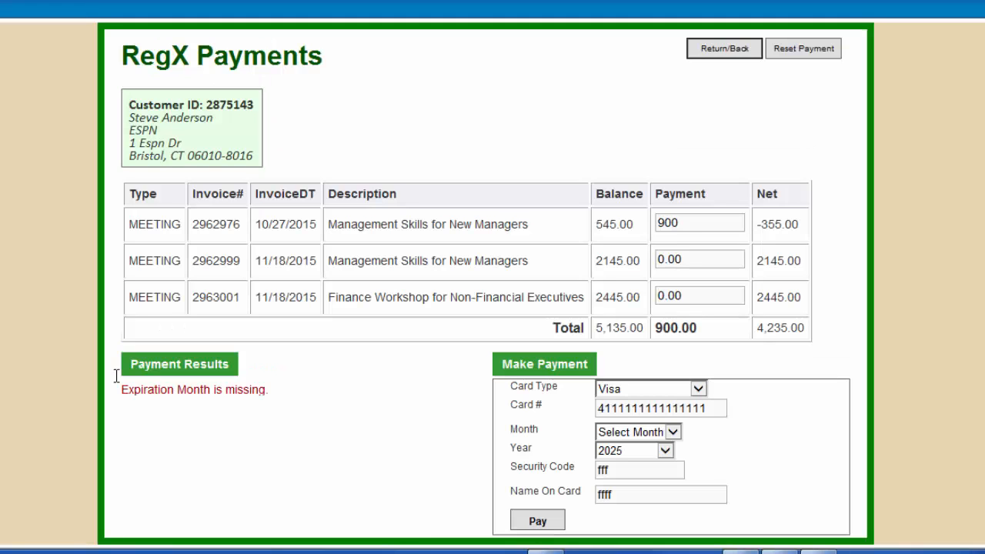
left_click(673, 433)
left_click(538, 520)
left_click(536, 524)
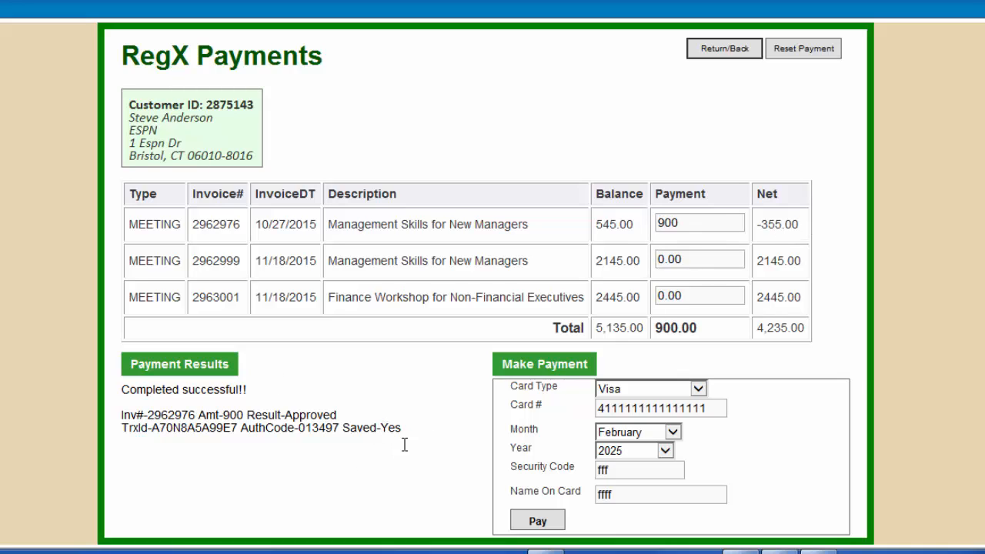
left_click_drag(343, 428, 424, 432)
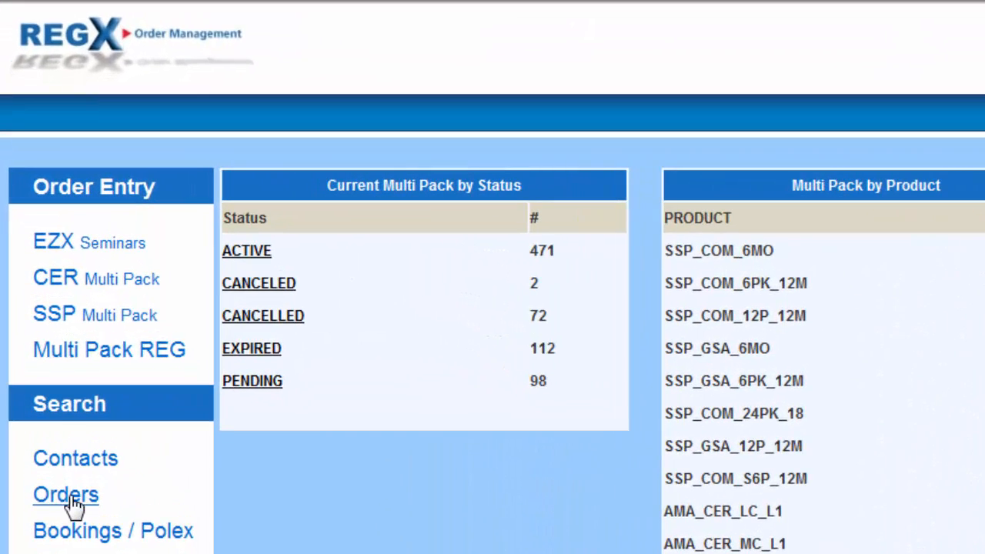
Step: Search orders for one sales rep, 05/20/2015 to 11/18/2015, returning 272 rows
left_click(68, 496)
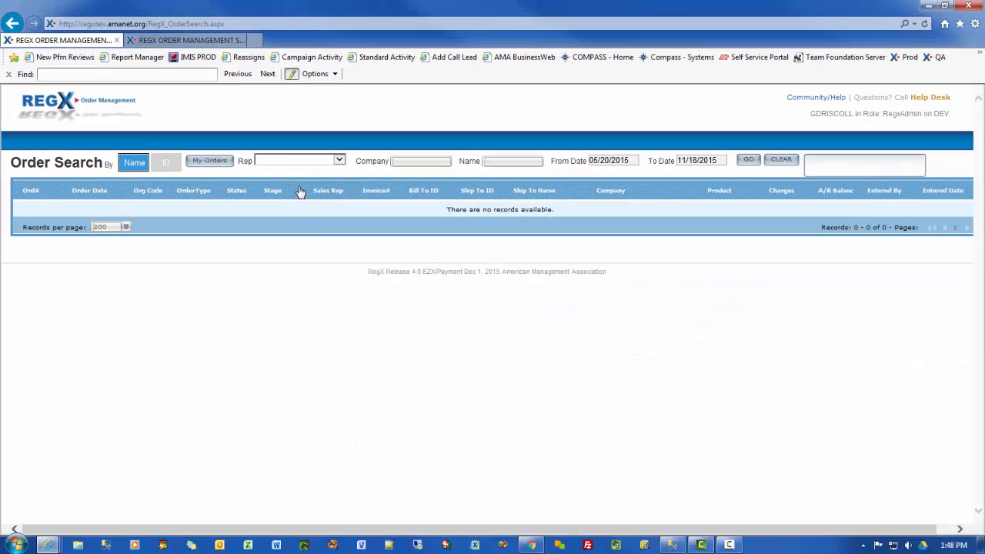
left_click(338, 160)
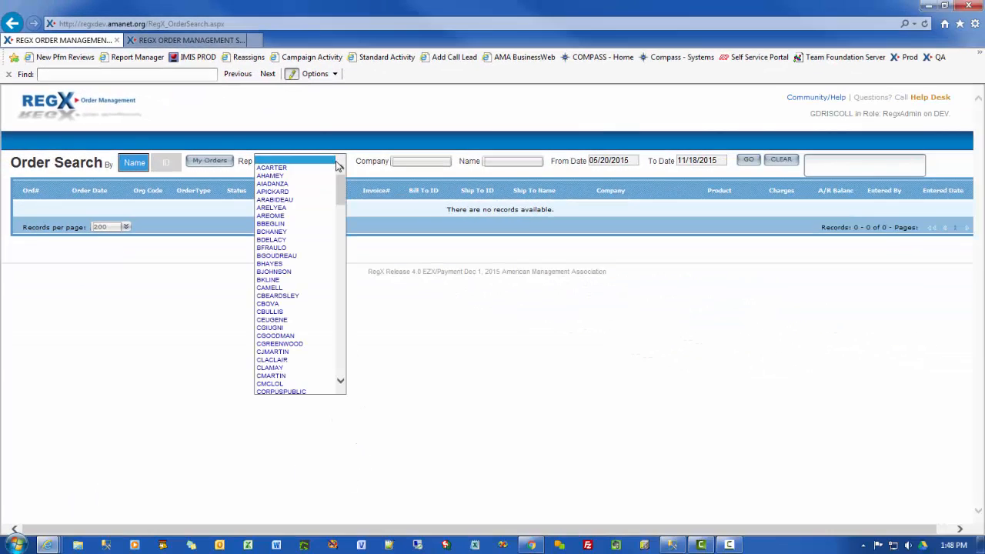
left_click(296, 178)
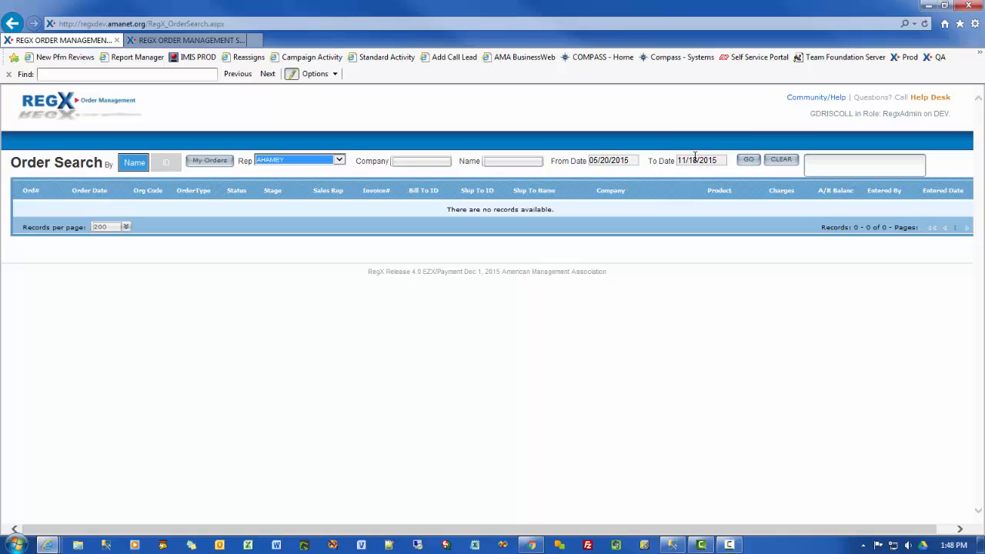
left_click(749, 161)
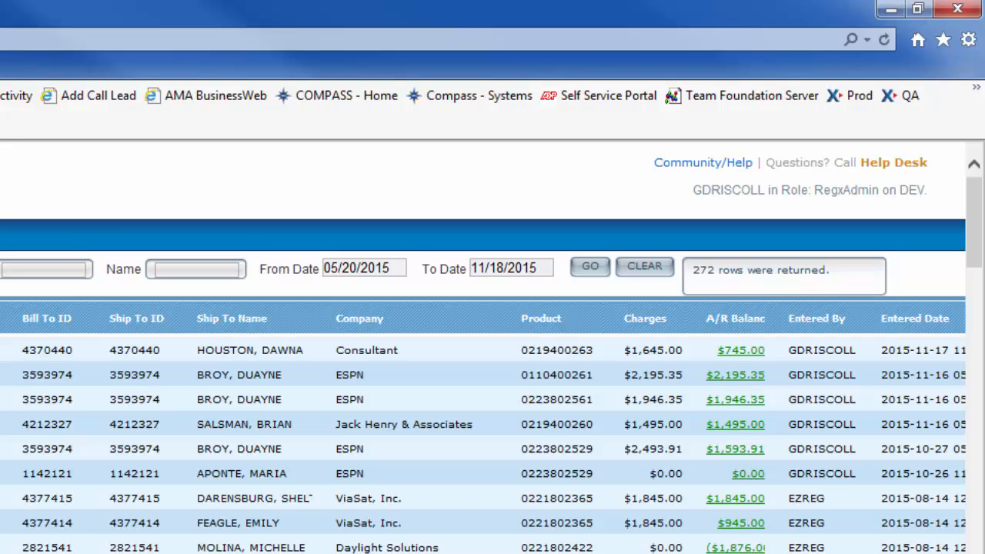
Step: From the $2,195.35 A/R balance, zero the other payments, put 900 on the first invoice, choose Visa
left_click(734, 377)
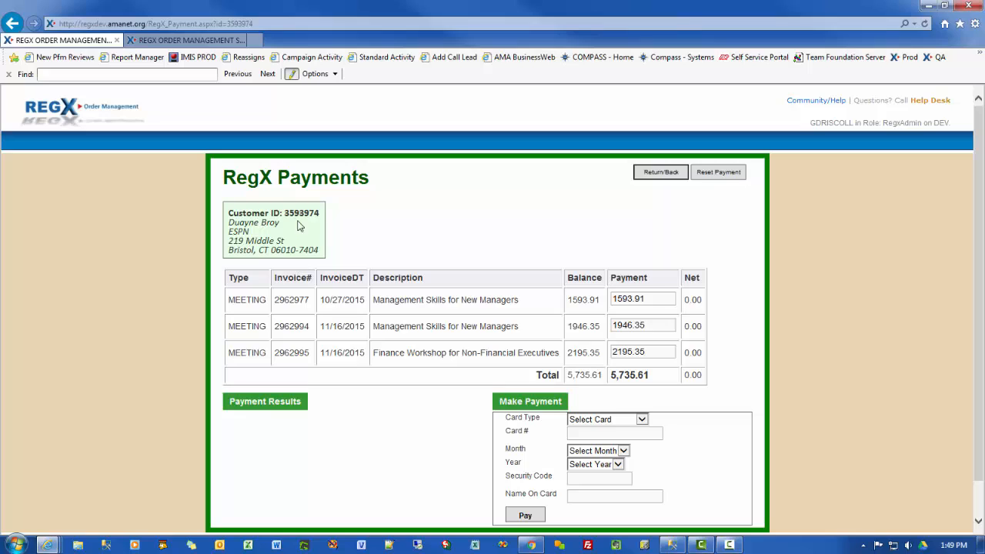
left_click(647, 351)
key("BackSpace")
left_click(649, 324)
key("BackSpace")
left_click(639, 300)
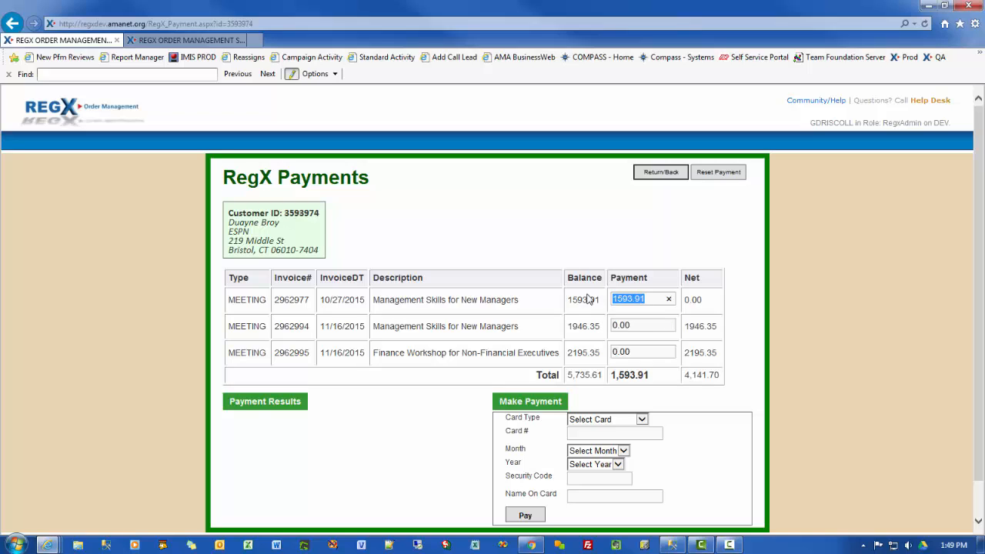
type("900")
left_click(642, 419)
left_click(593, 436)
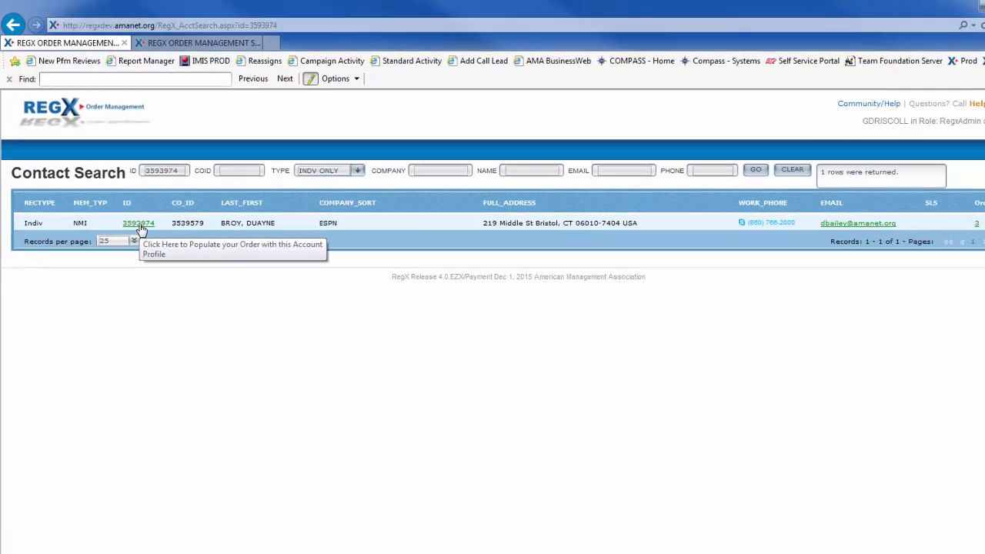
Step: From the ESPN contact's ID link, choose the Payment order type to reach RegX Payments
left_click(130, 209)
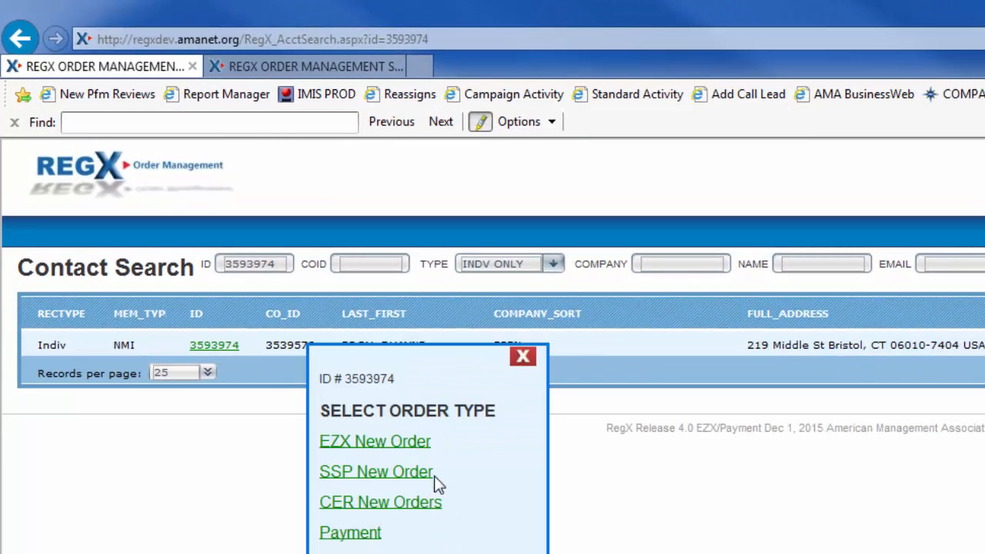
left_click(361, 541)
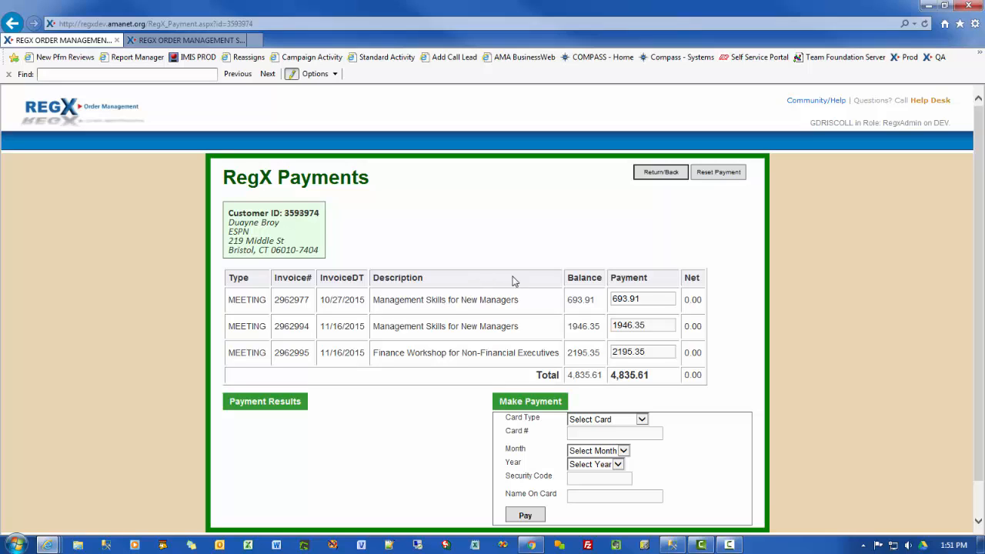
Step: Pay 693.91 on invoice 2962977 by Visa; the 1946.35 on 2962994 is declined and unsaved
left_click_drag(640, 298, 592, 302)
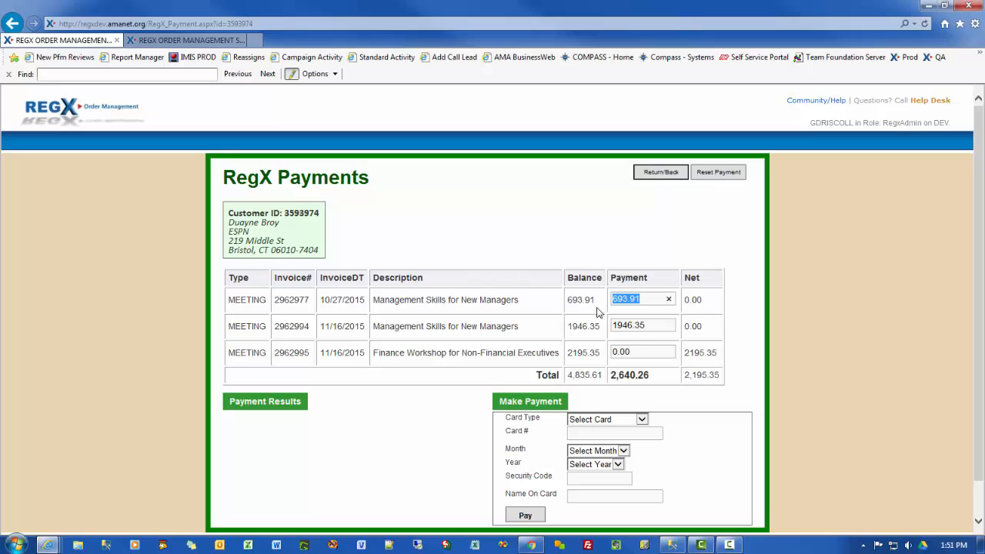
left_click(741, 259)
left_click(641, 420)
left_click(588, 440)
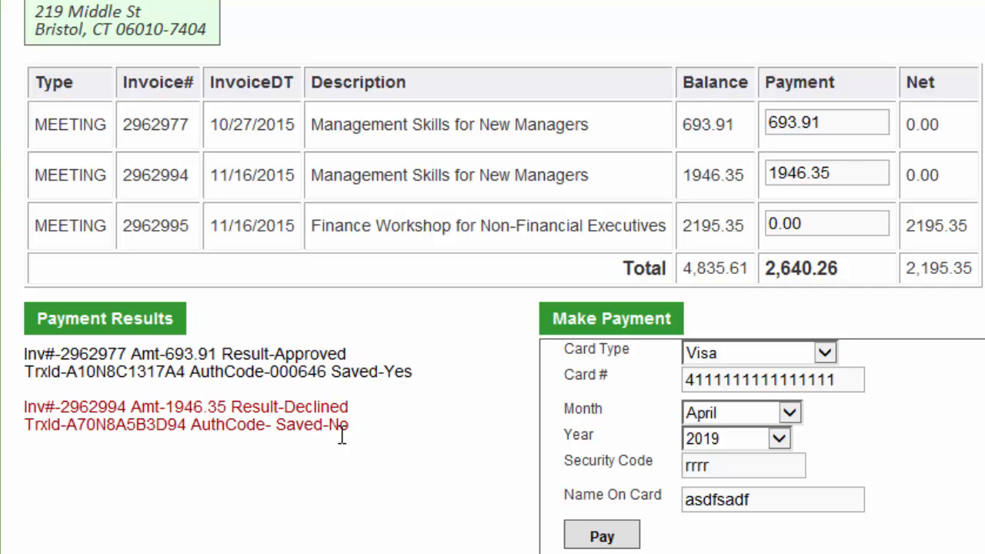
left_click_drag(350, 424, 293, 424)
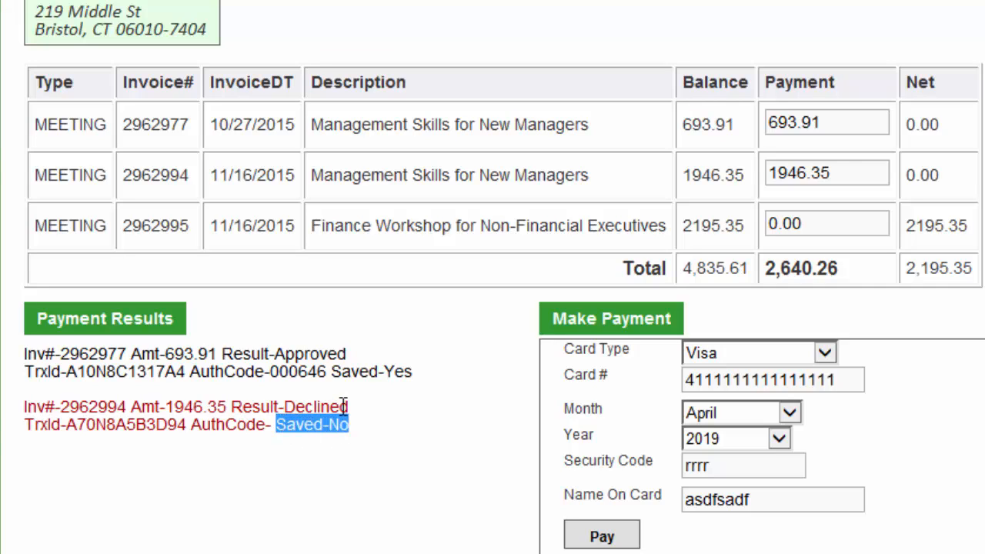
left_click(380, 431)
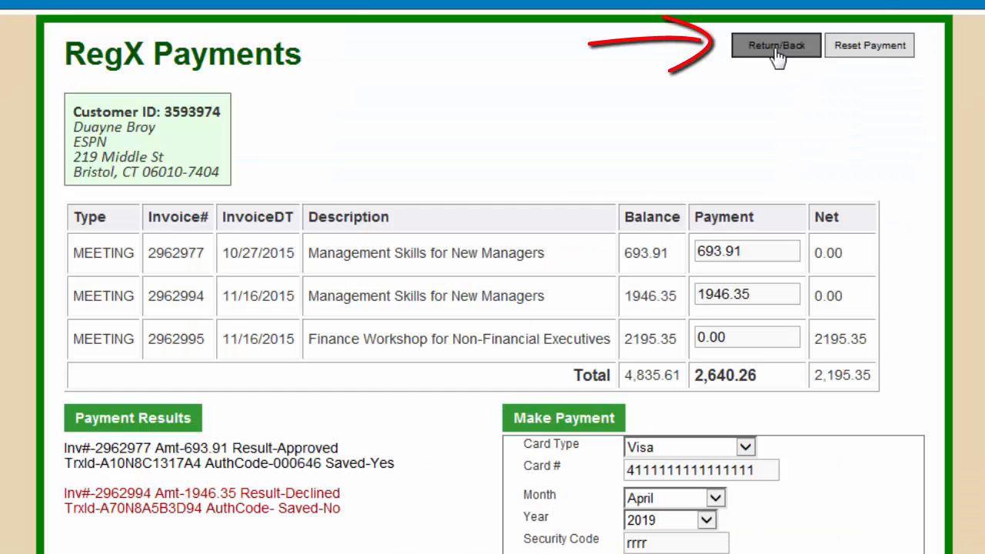
left_click(775, 50)
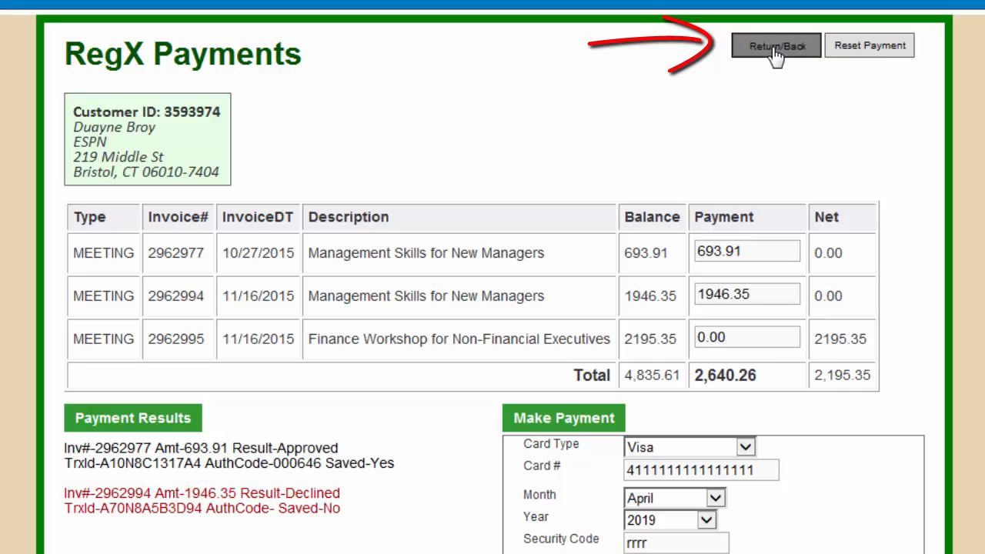